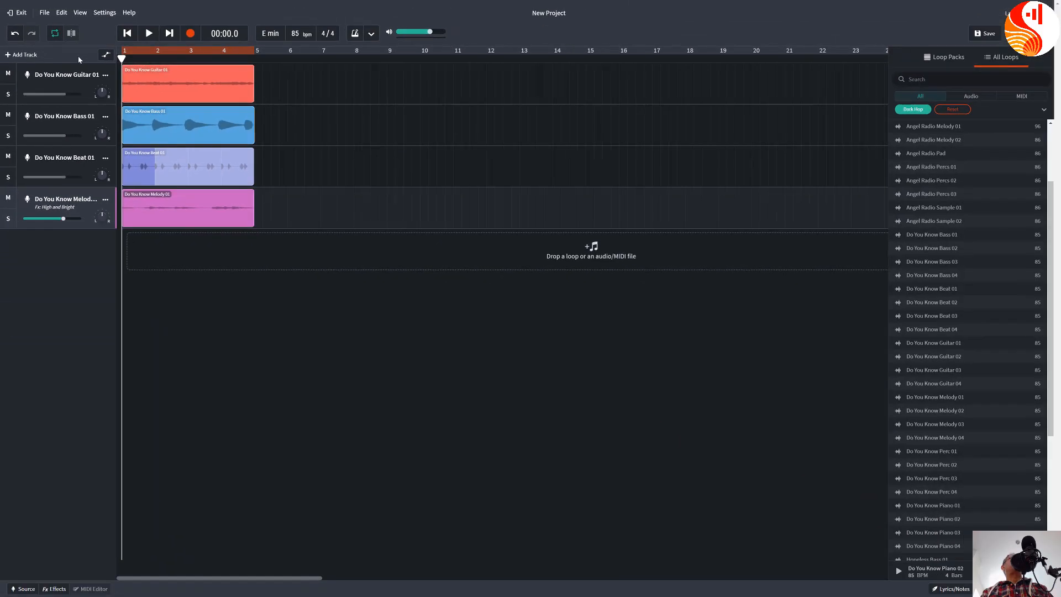
Add a Voice/Mic track and set its input to the Communications - Microphone (Realtek Audio USB) device
click(25, 56)
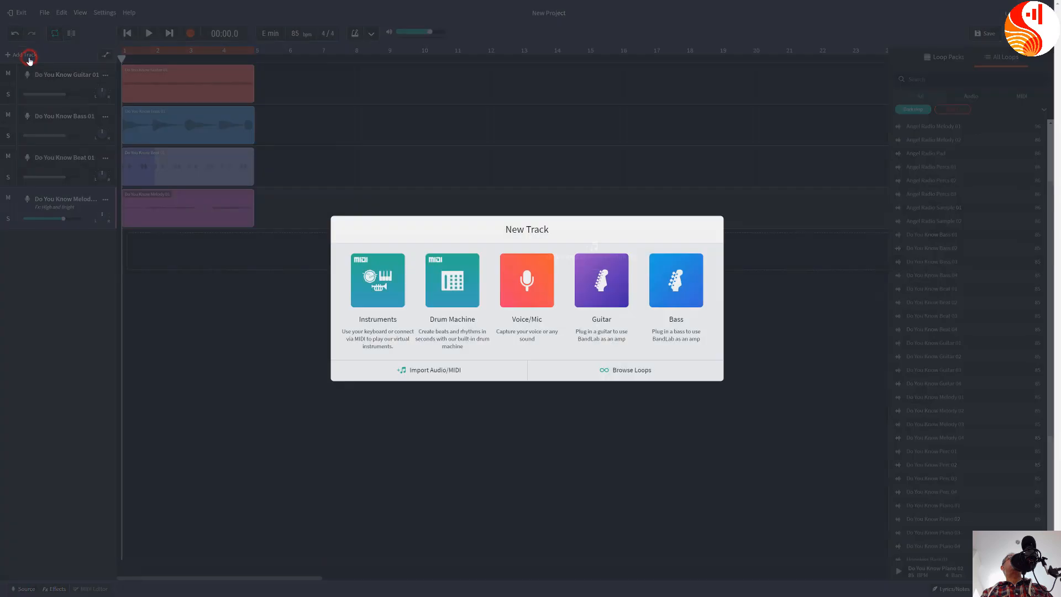
click(513, 298)
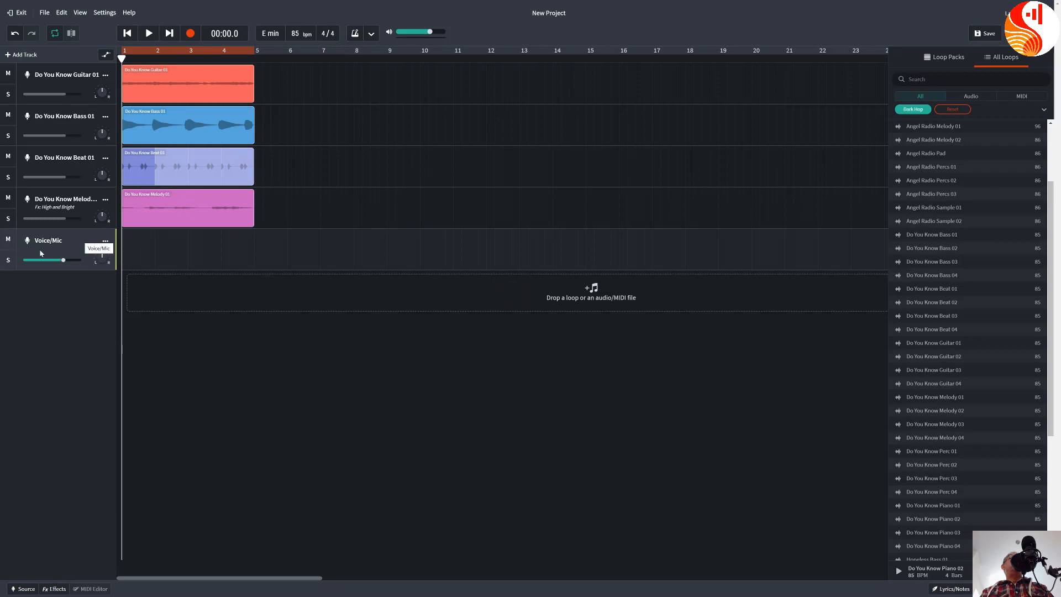
click(26, 241)
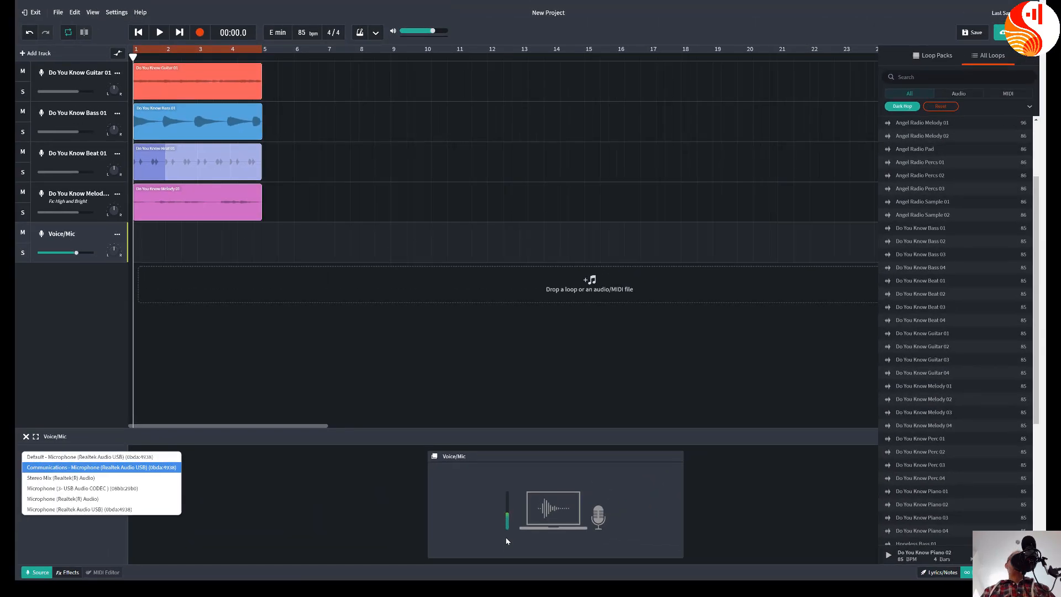
click(68, 402)
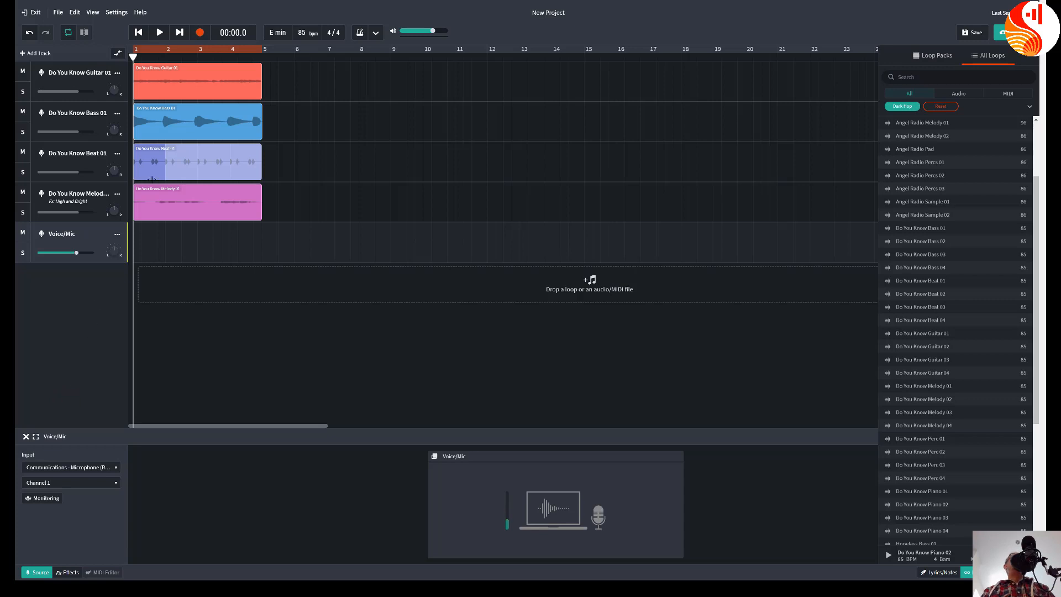
Record a vocal take on the Voice/Mic track over the four-bar loops and play it back with the mix
click(199, 33)
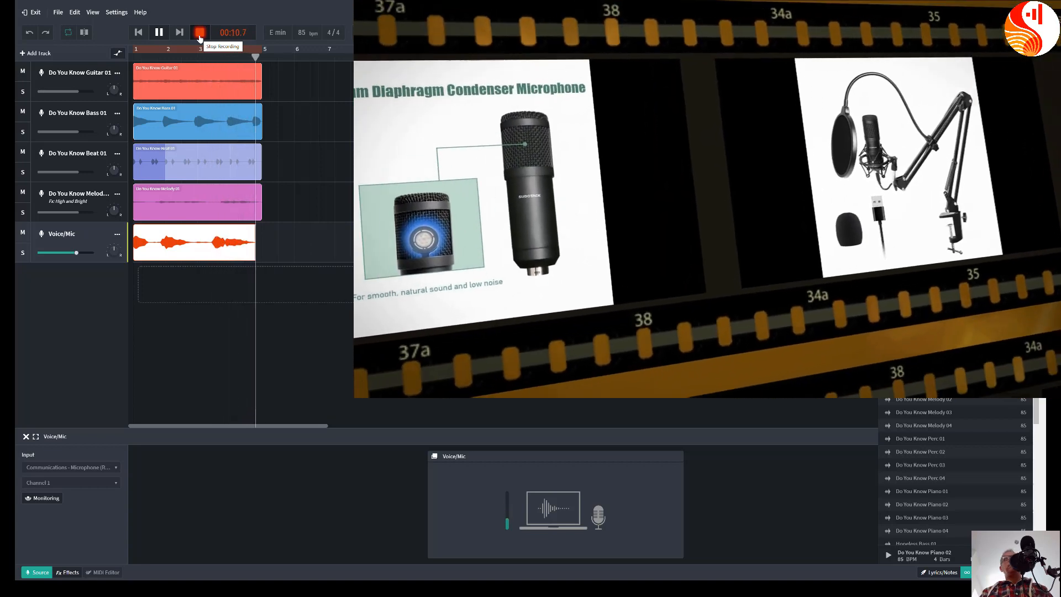
click(199, 34)
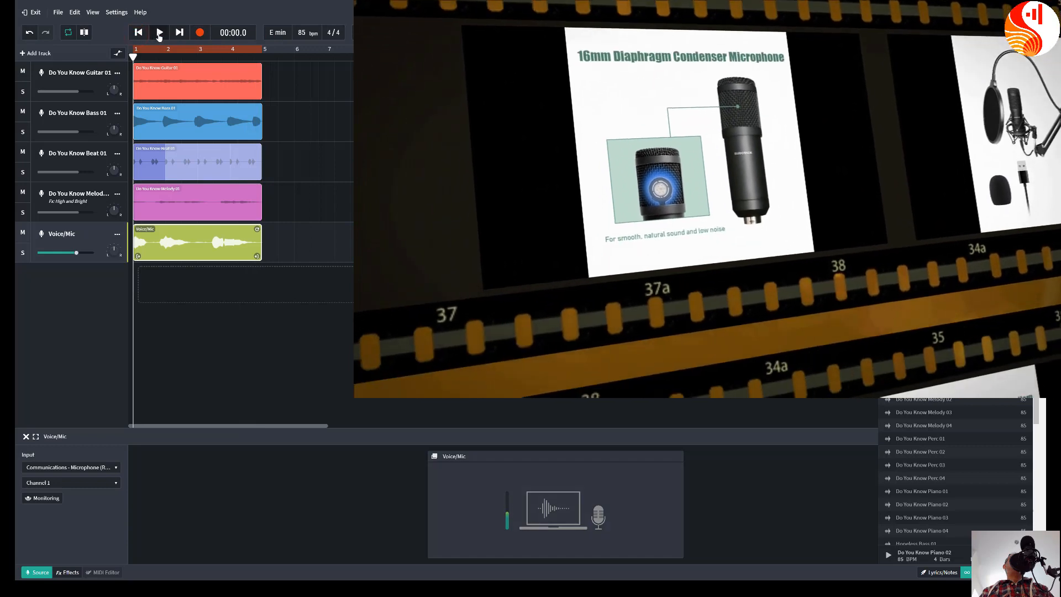
click(159, 33)
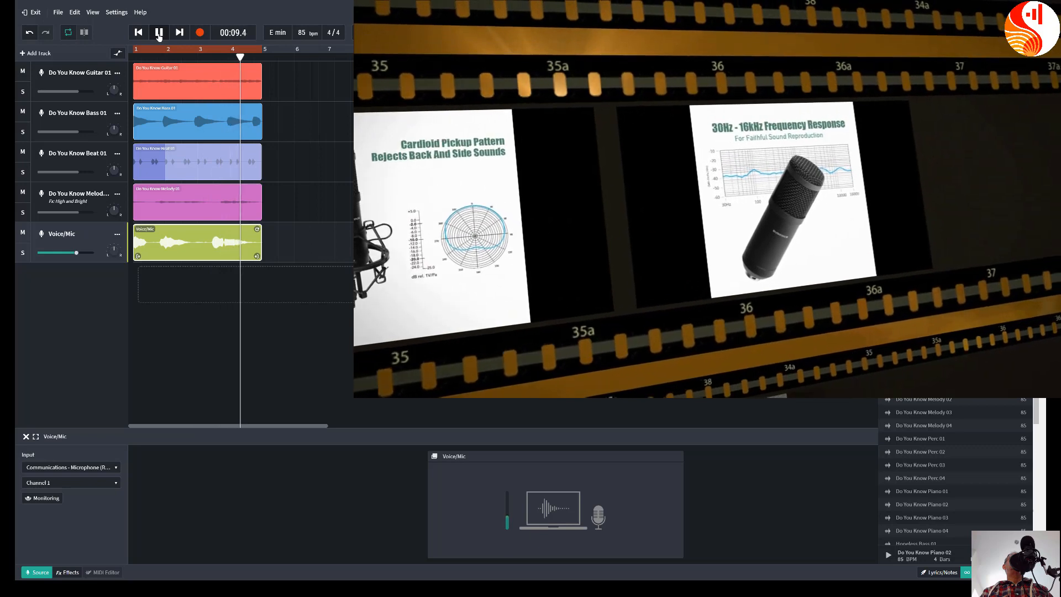
click(159, 35)
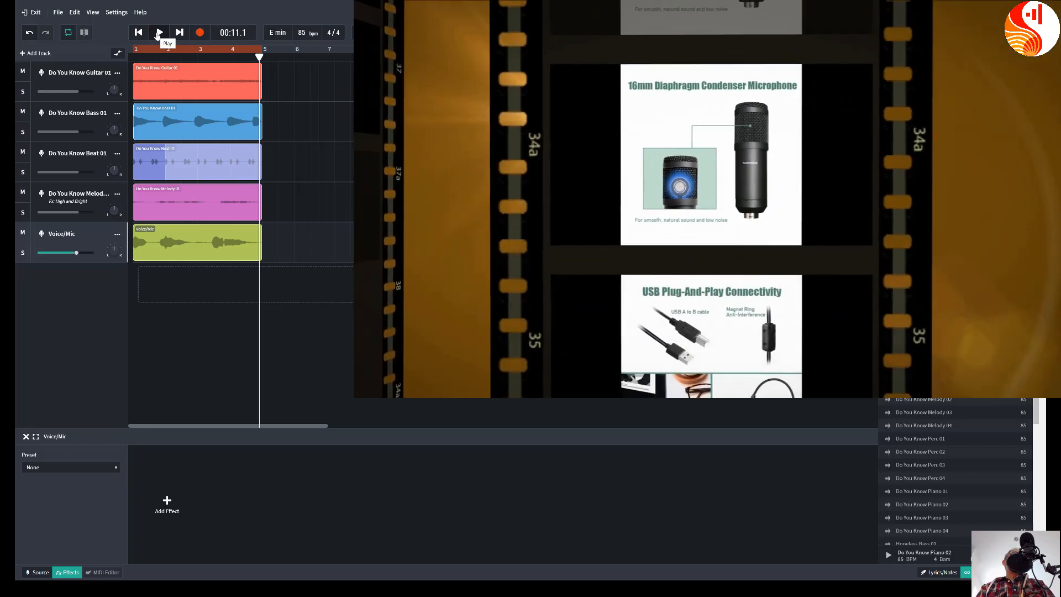
Solo the Voice/Mic track and play the dry vocal from the beginning of the project
click(23, 253)
click(139, 32)
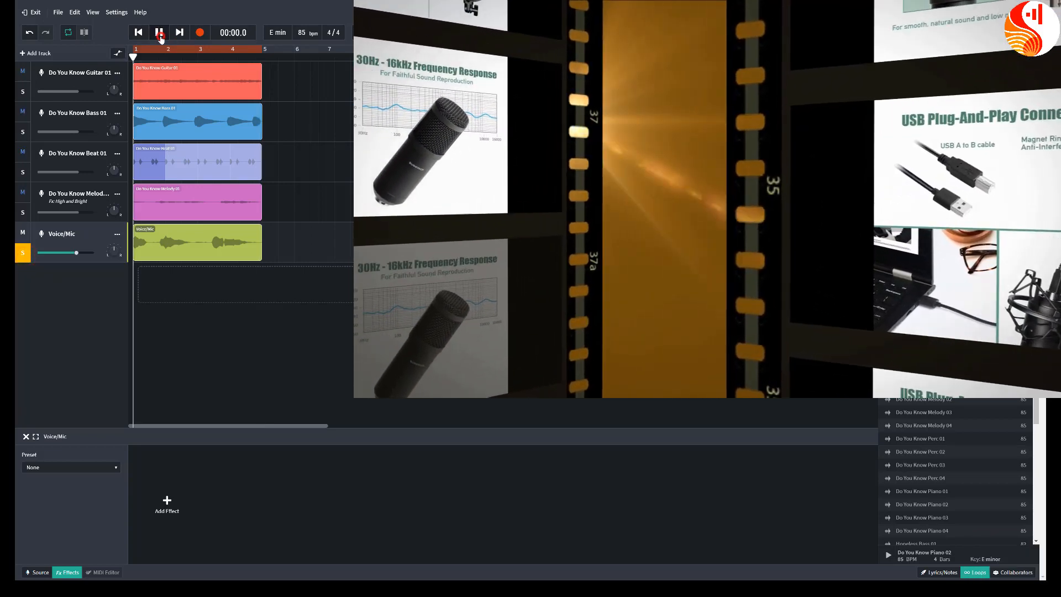
click(160, 32)
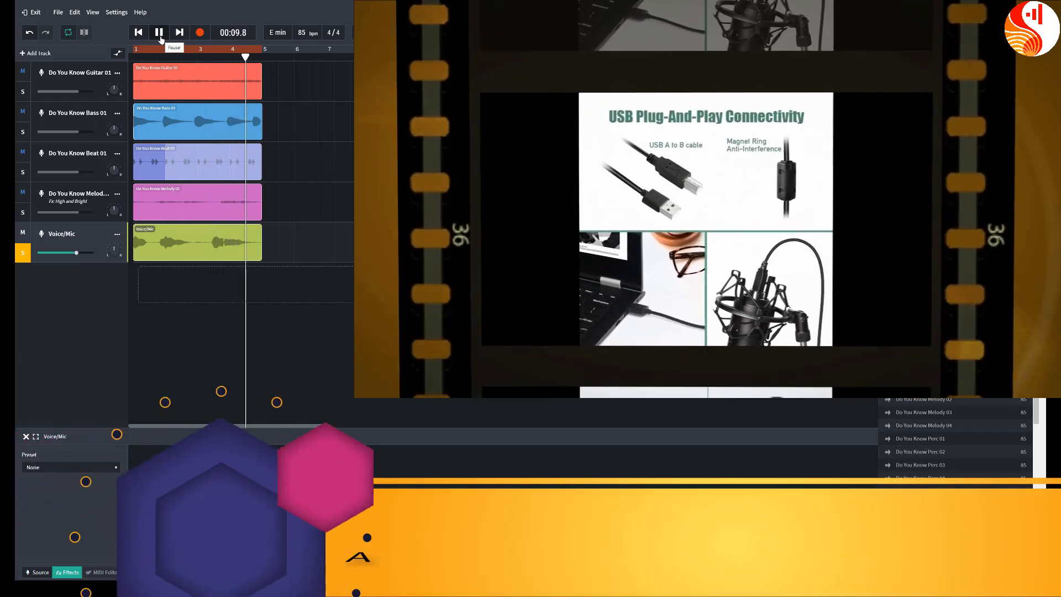
click(159, 32)
Apply the Vocal Octaver effects preset to the Voice/Mic track and audition the soloed vocal
click(37, 573)
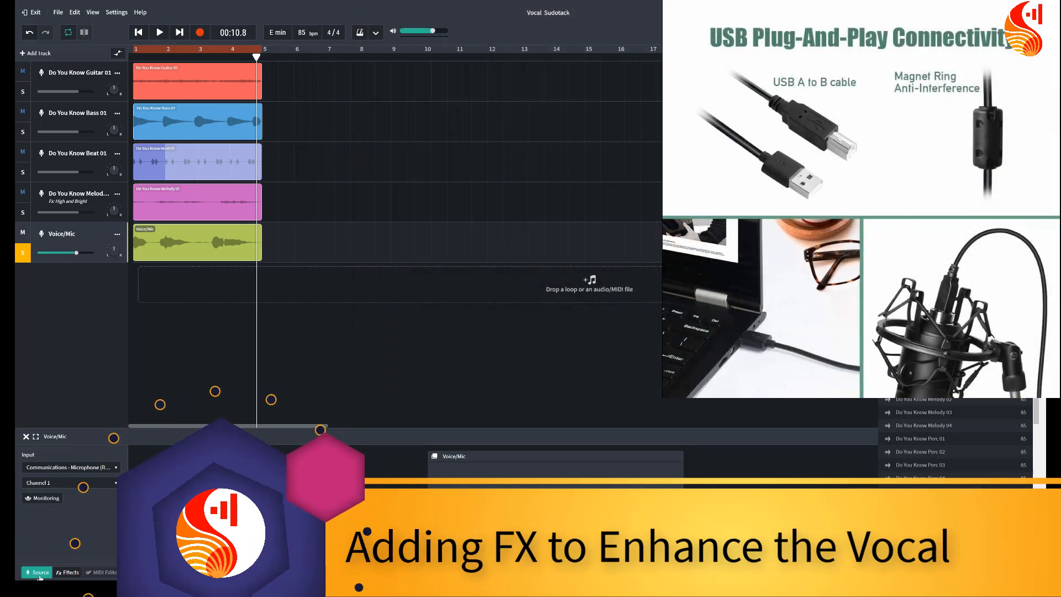
click(67, 573)
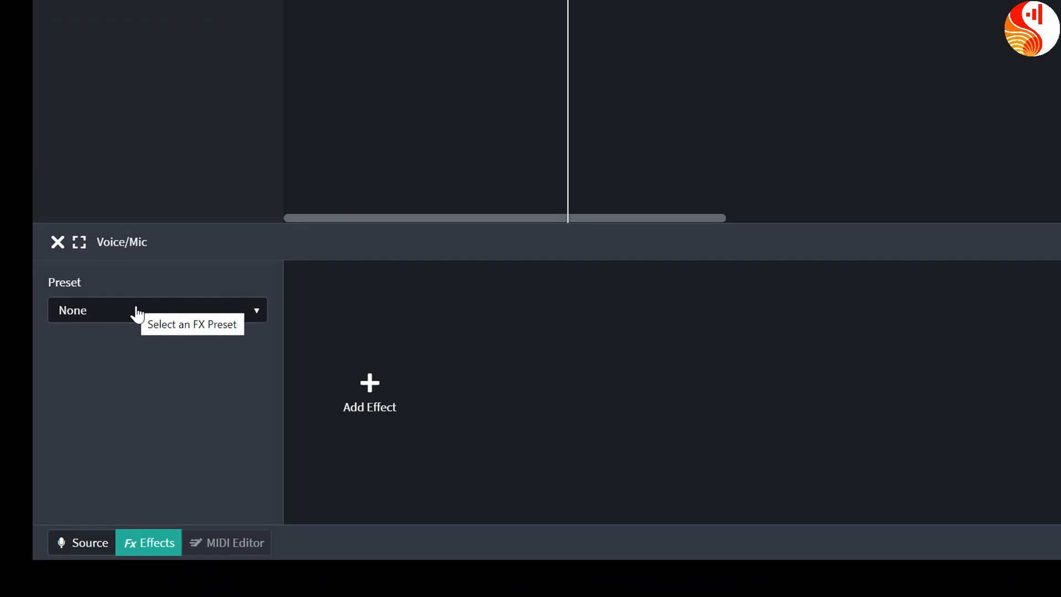
click(136, 310)
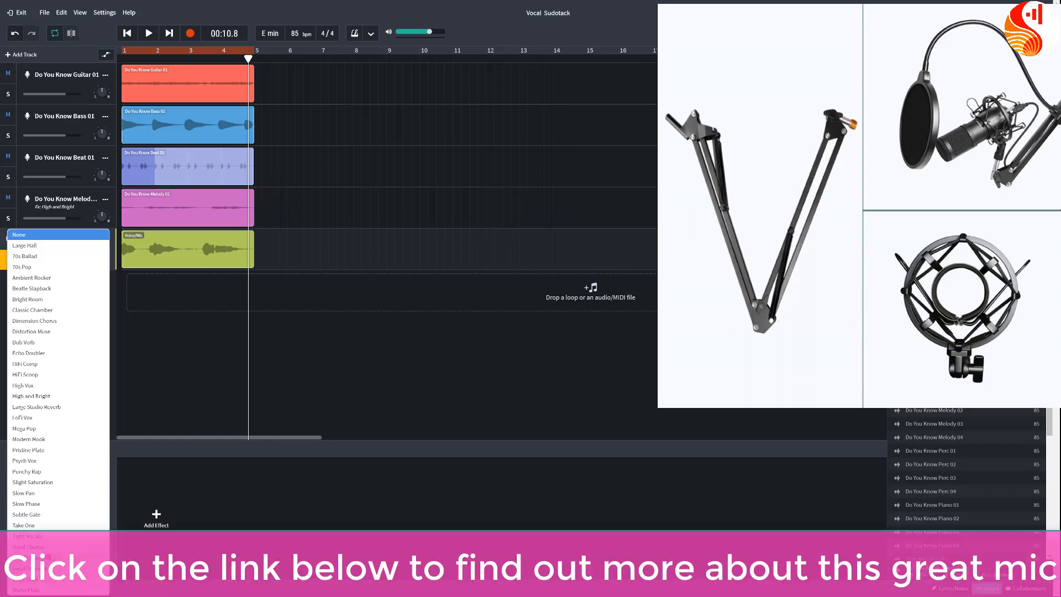
click(28, 557)
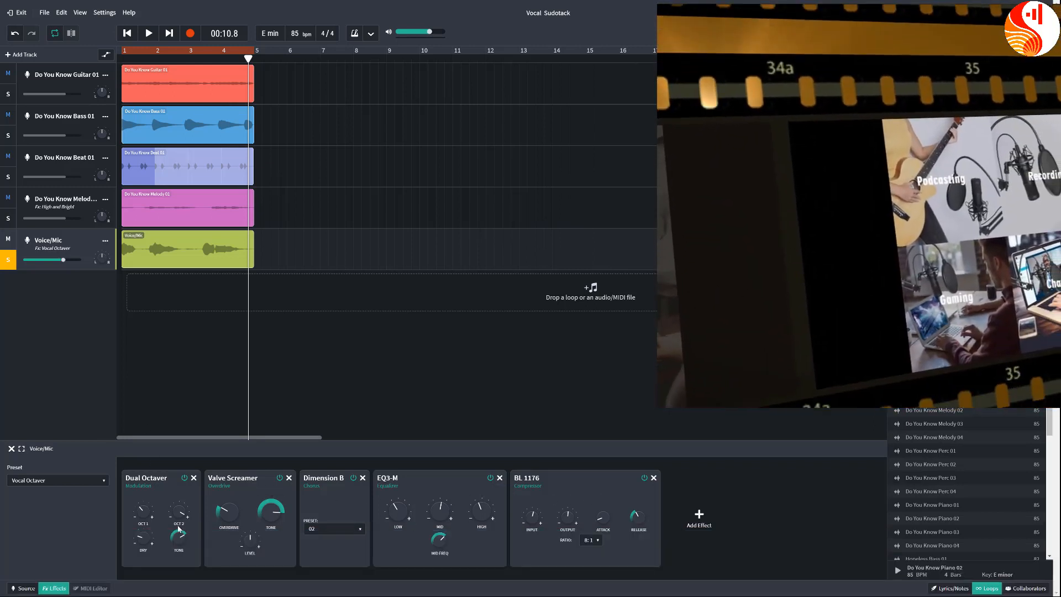
drag(181, 515, 182, 498)
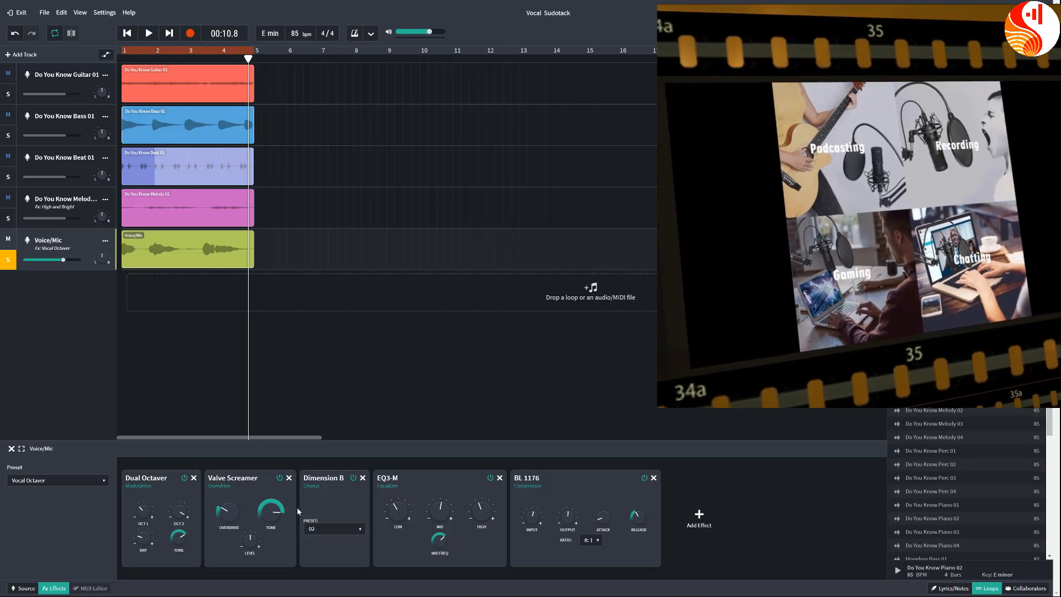
mouse_move(401, 510)
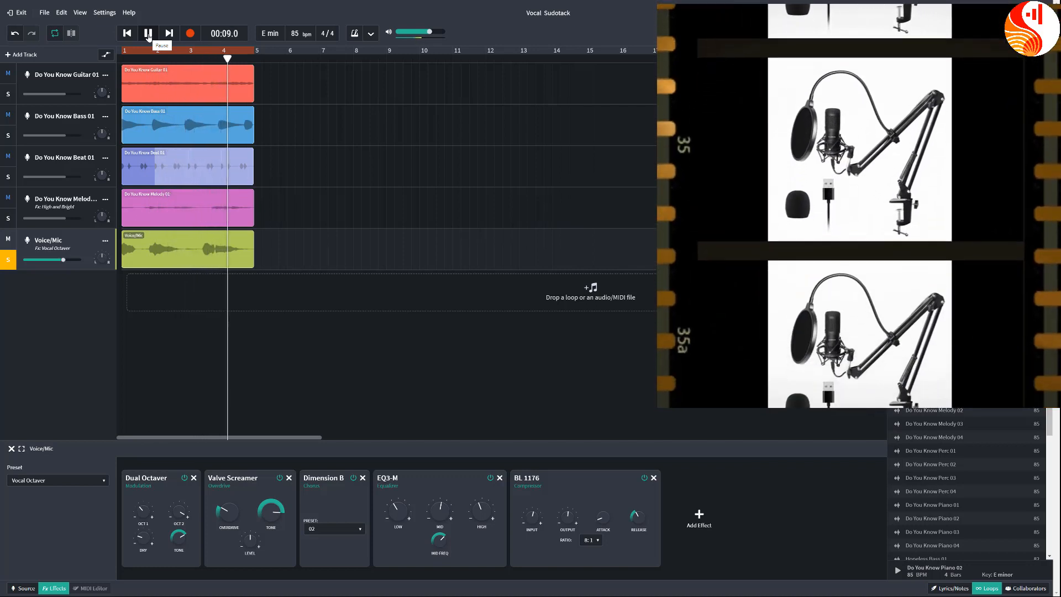
click(148, 34)
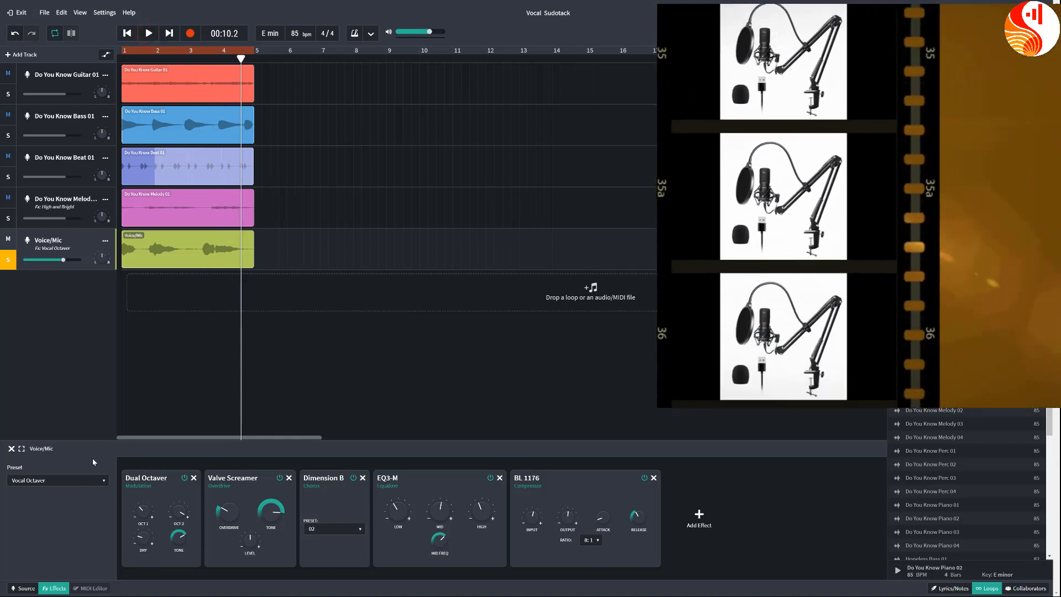
Switch the Voice/Mic track's effects preset to Psych Vox and audition the soloed vocal
click(65, 481)
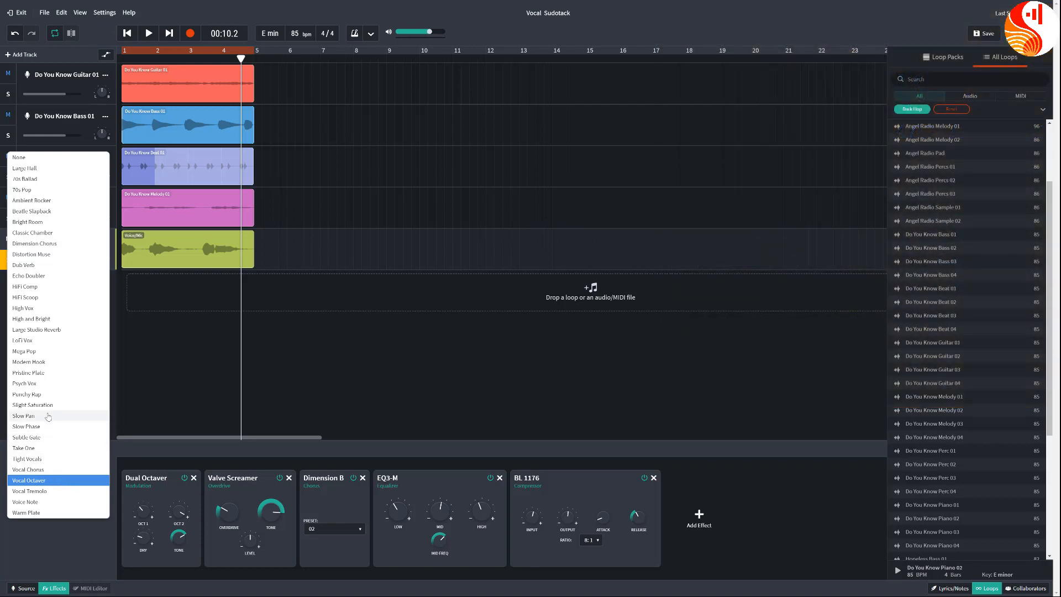
click(24, 384)
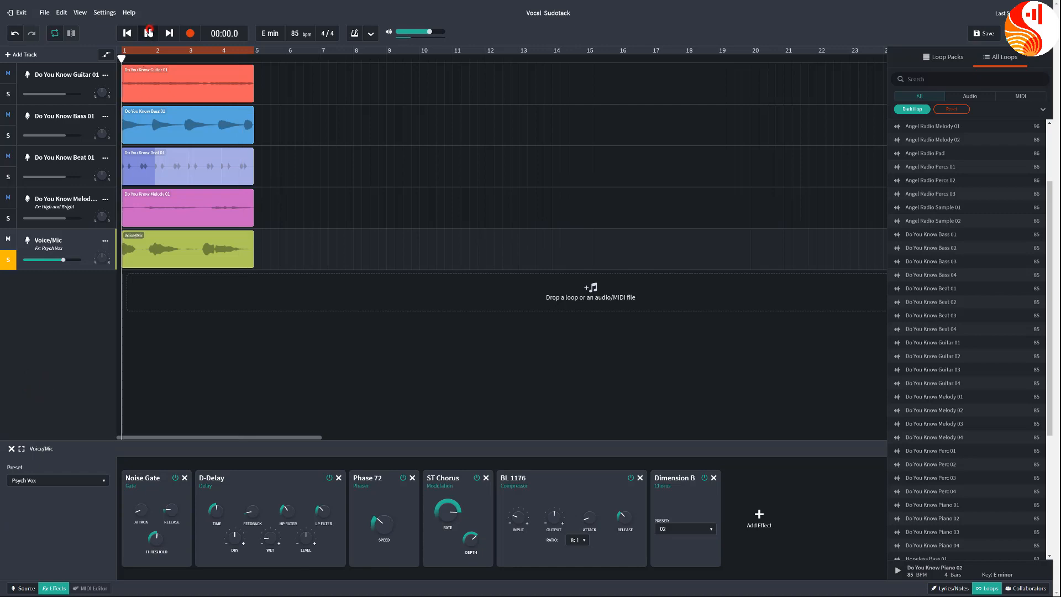
click(149, 32)
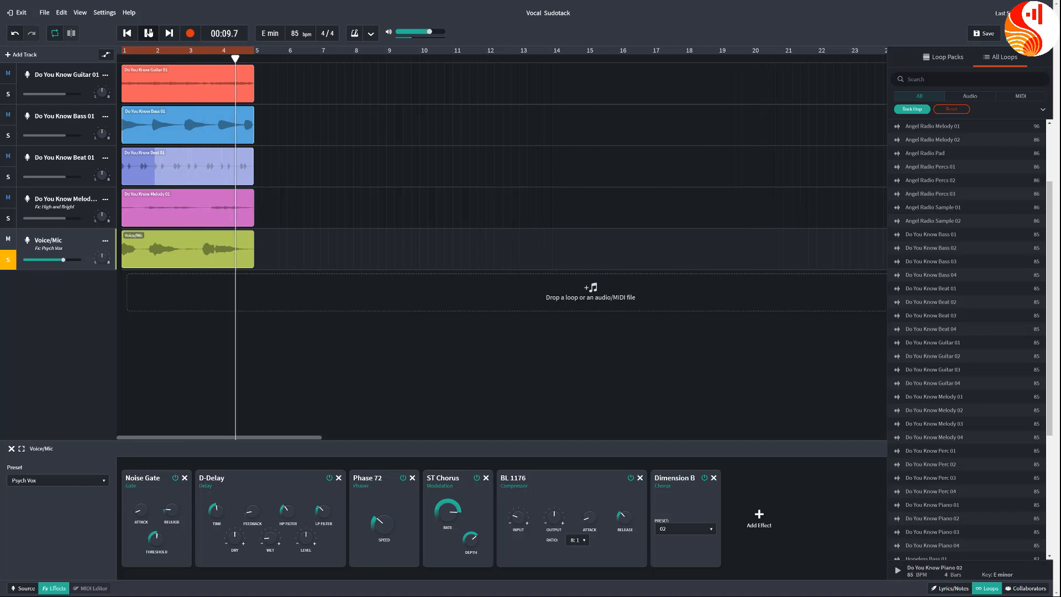
click(148, 33)
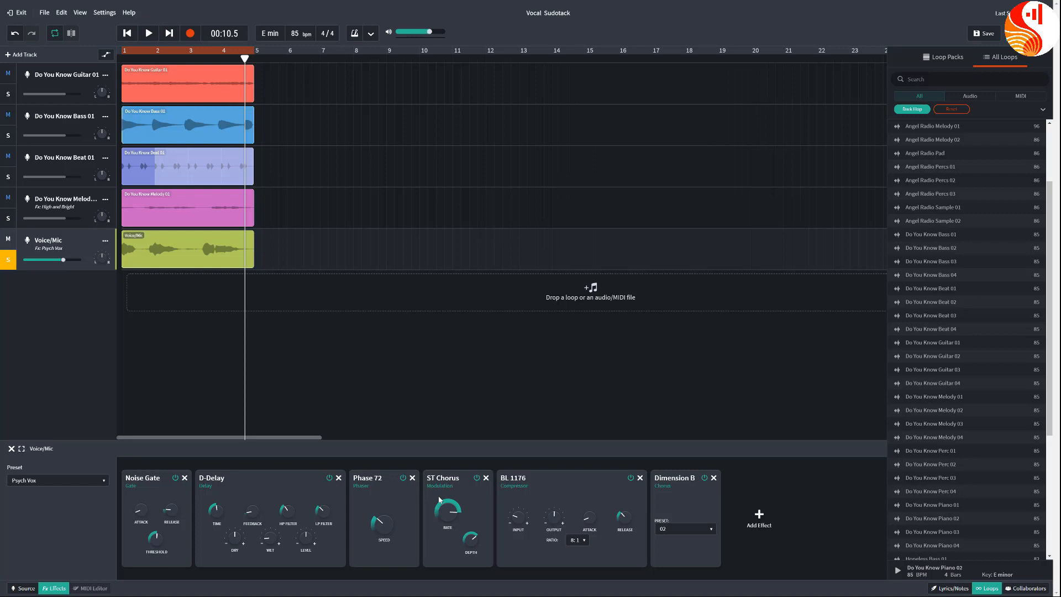
Switch the Voice/Mic track's effects preset to Echo Doubler and audition the soloed vocal
click(67, 482)
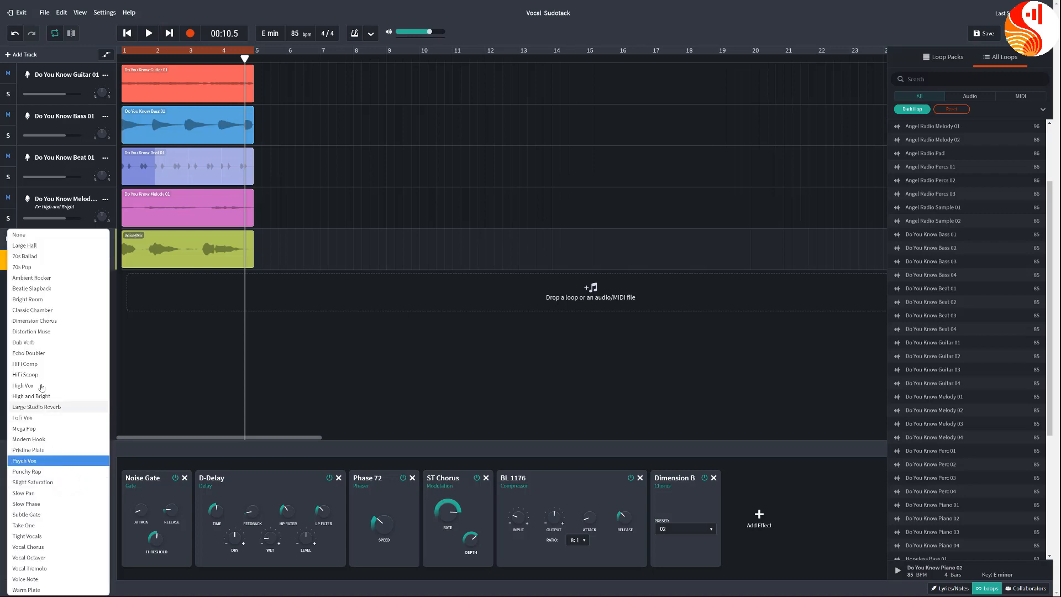
click(42, 355)
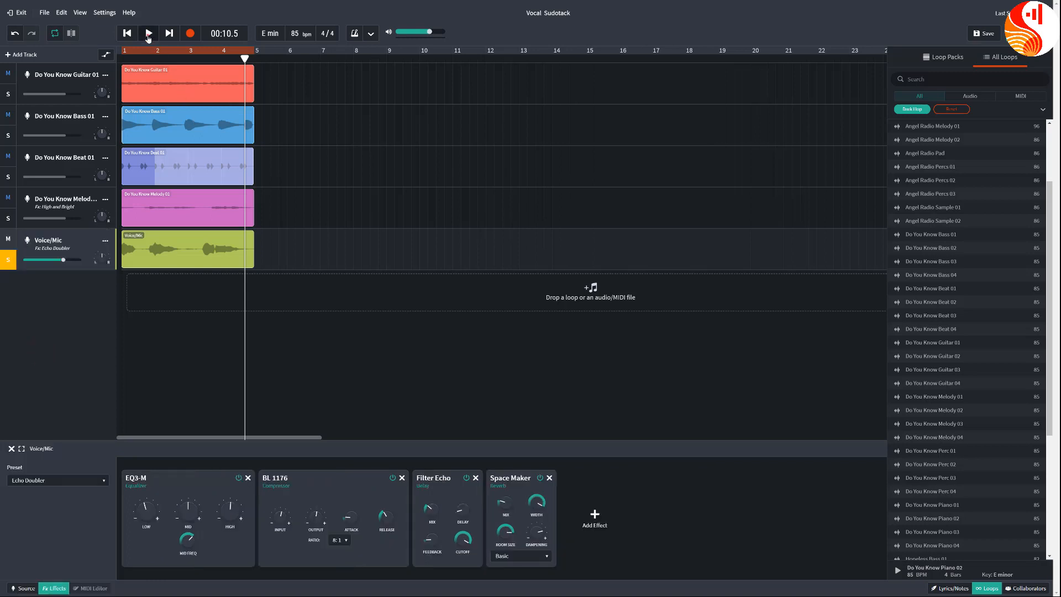
click(148, 34)
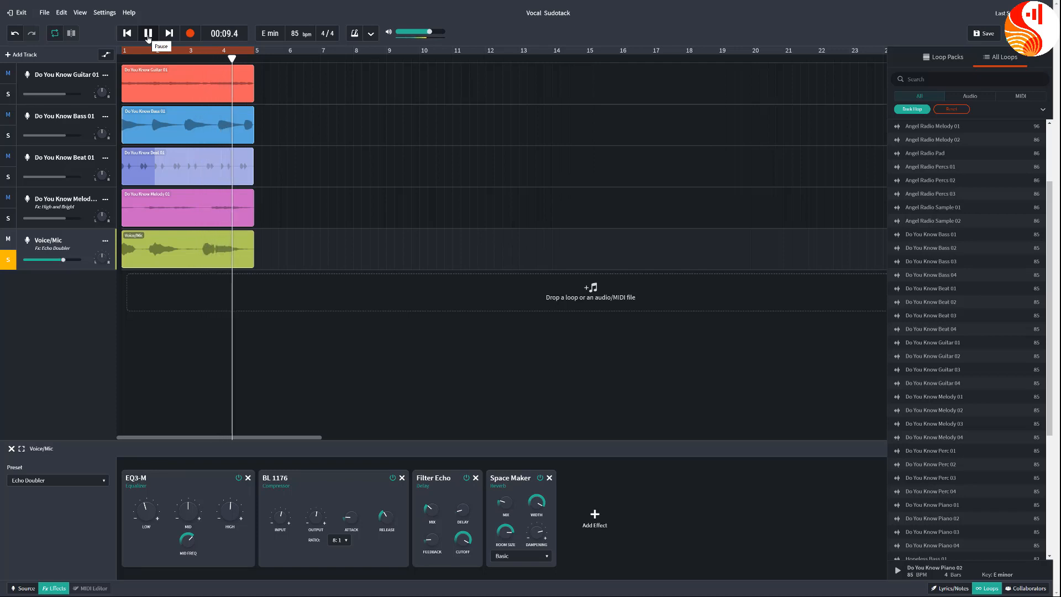
click(148, 34)
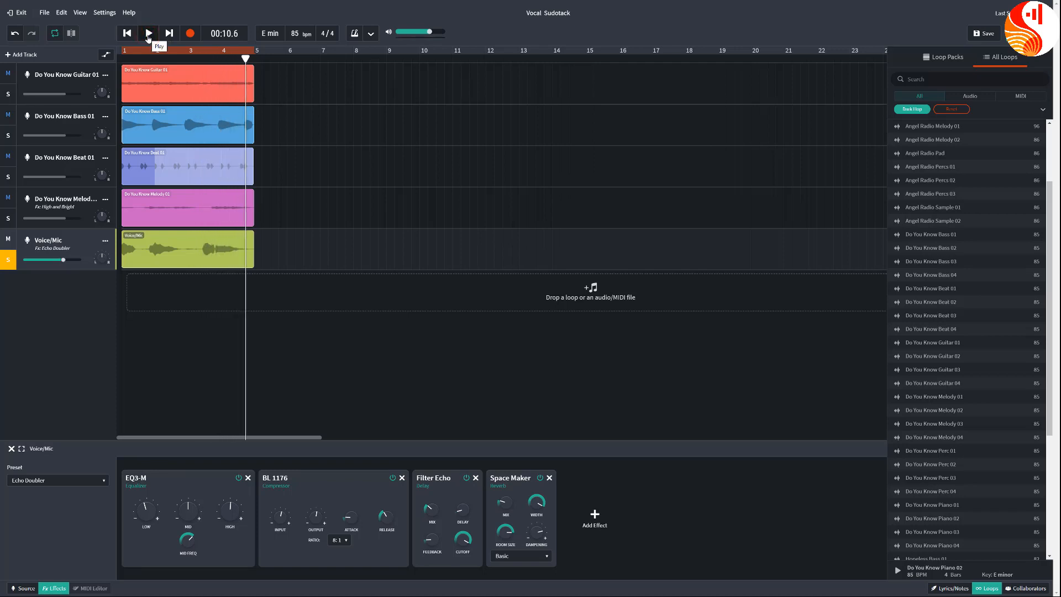
Turn off solo on the Voice/Mic track and listen to the vocal with all the loop tracks
click(8, 262)
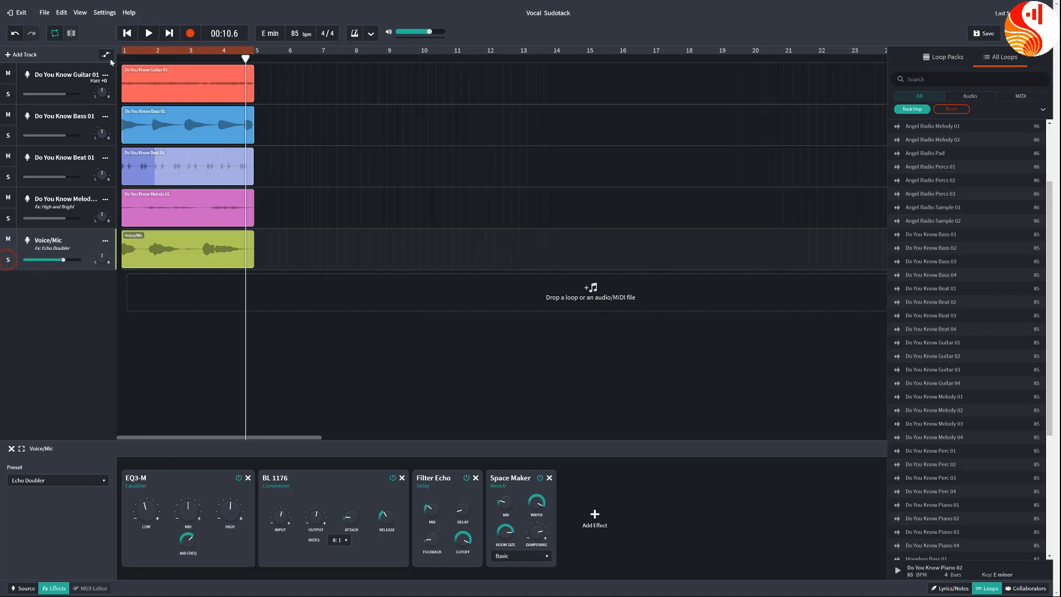
click(148, 34)
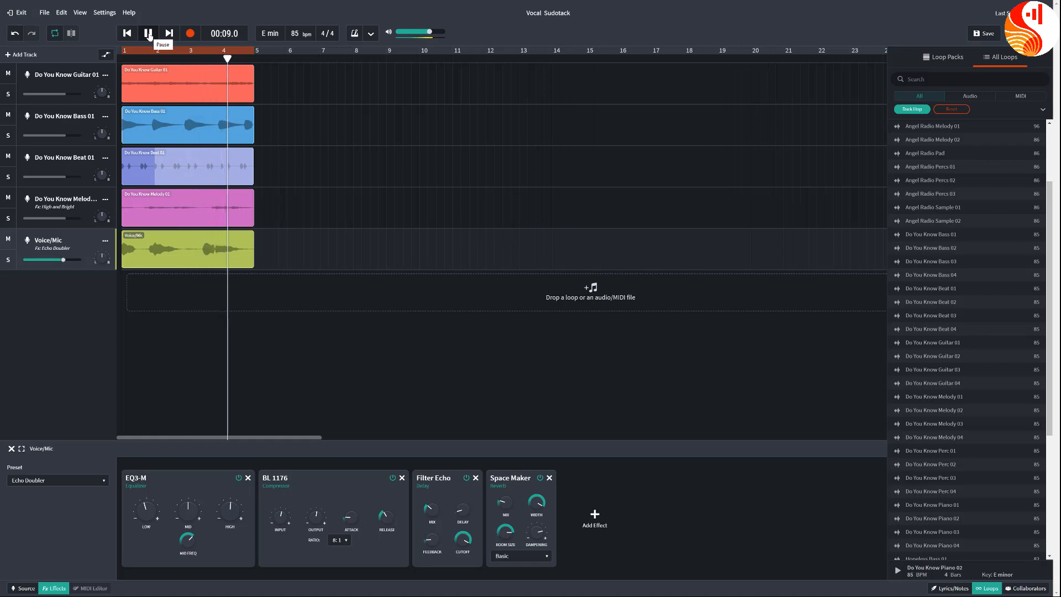
click(148, 34)
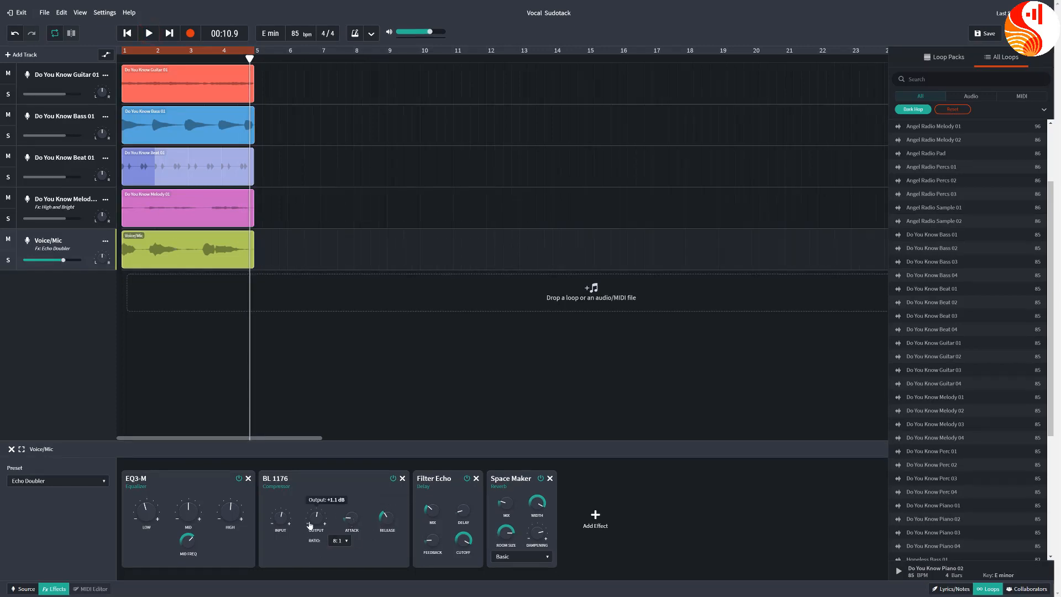
Lower the vocal's BL 1176 compressor output to -3.6 dB, then raise it slightly while playing the full mix
drag(314, 521, 315, 526)
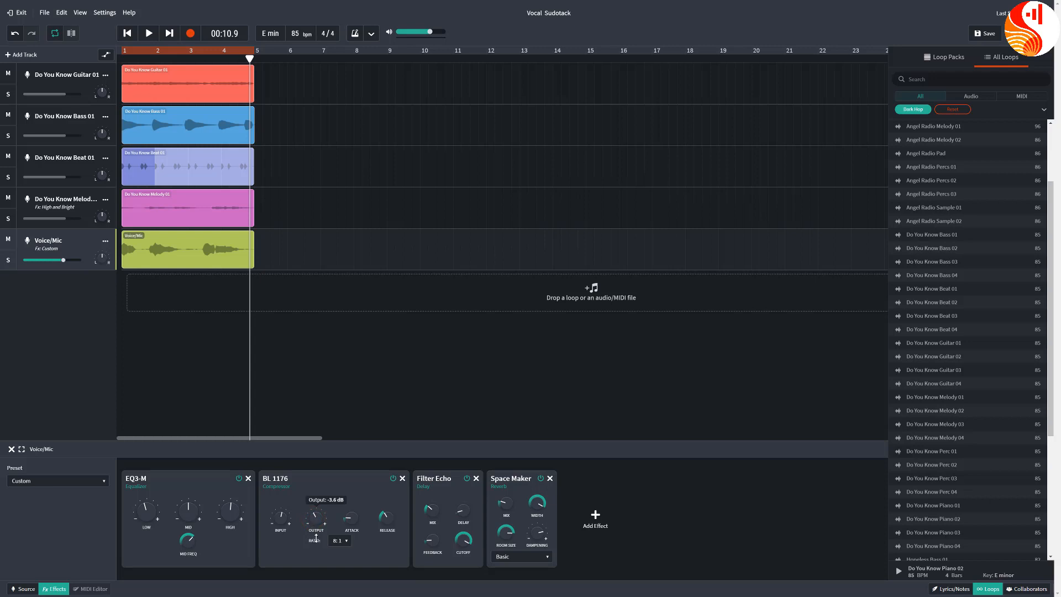
click(148, 34)
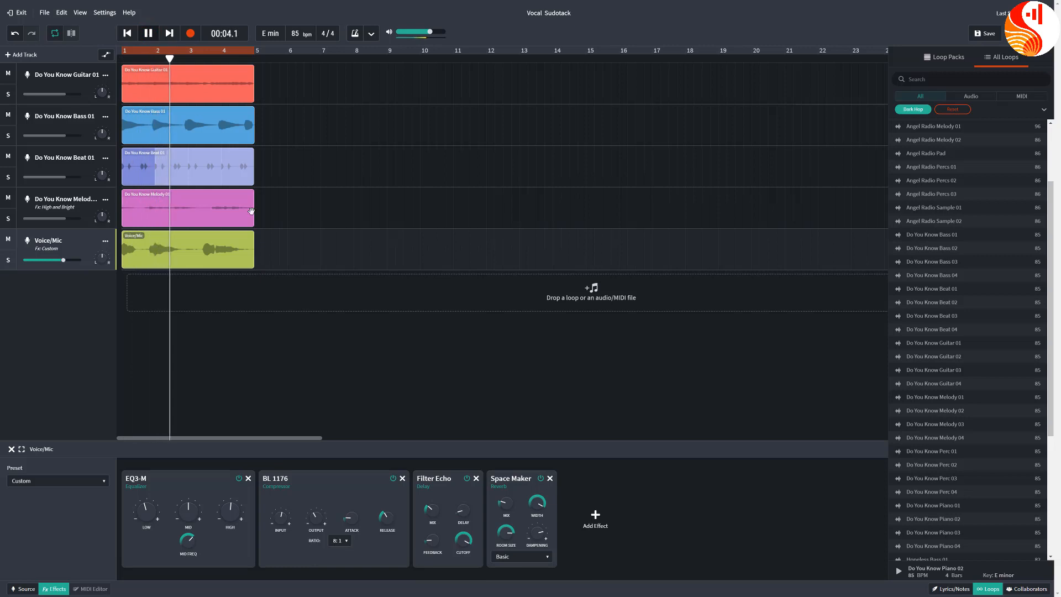
mouse_move(316, 522)
drag(316, 523, 315, 514)
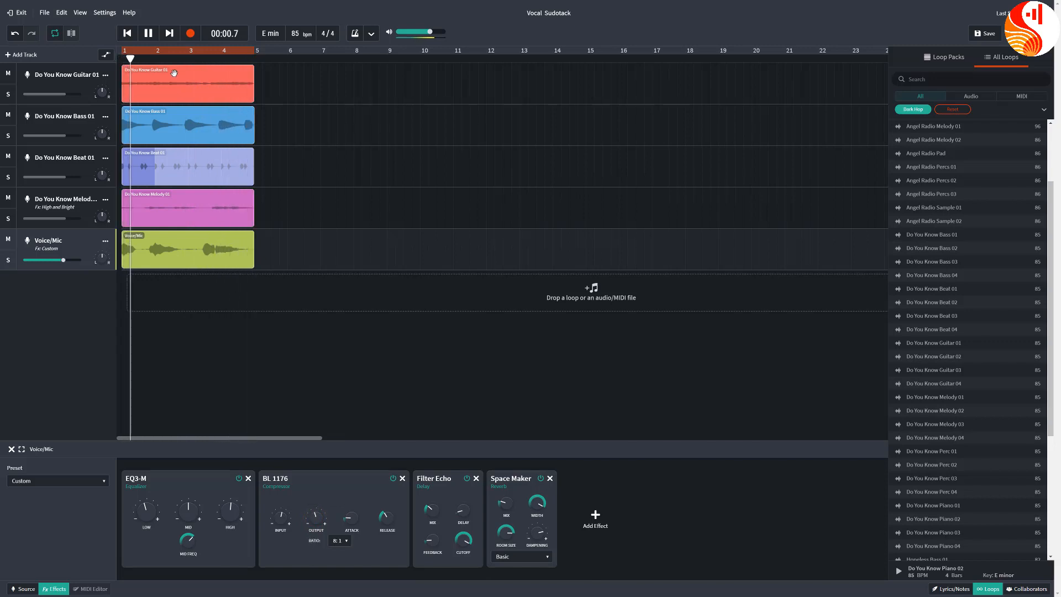
click(149, 34)
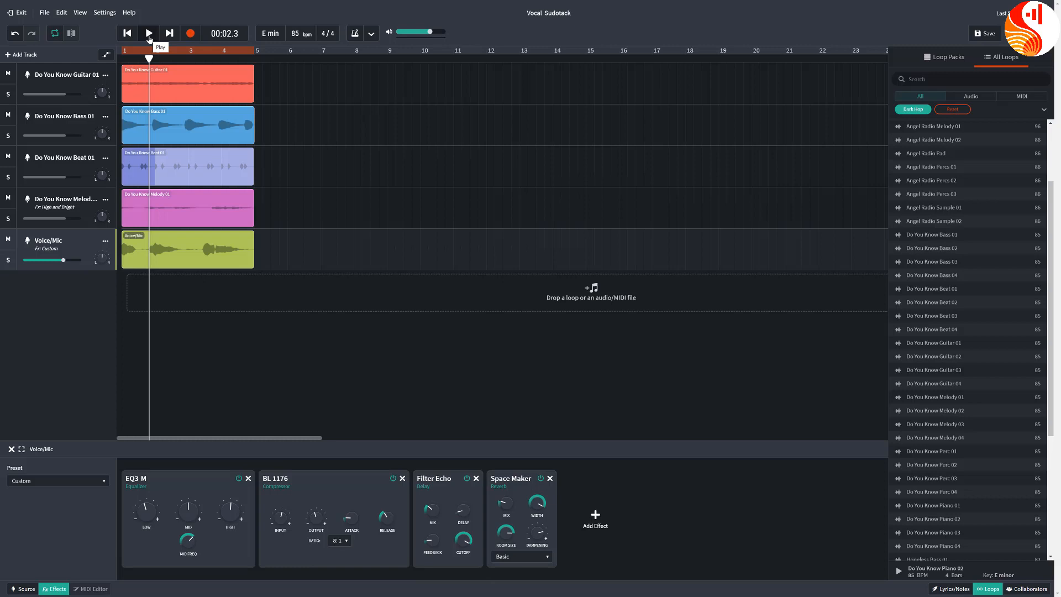
Replace the Voice/Mic track's custom effects settings with the Beatle Slapback preset
click(62, 481)
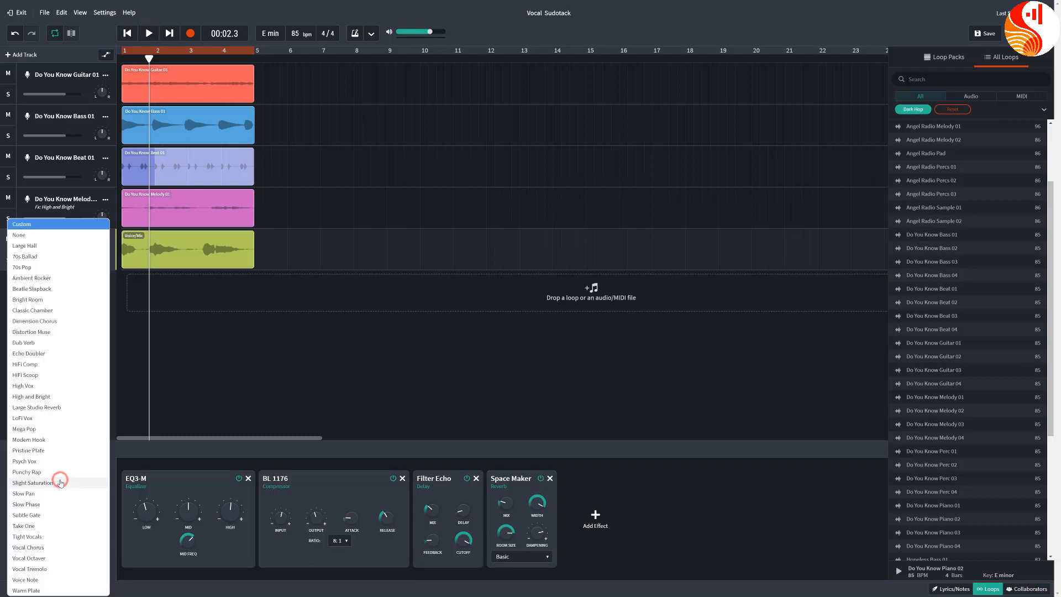
click(36, 288)
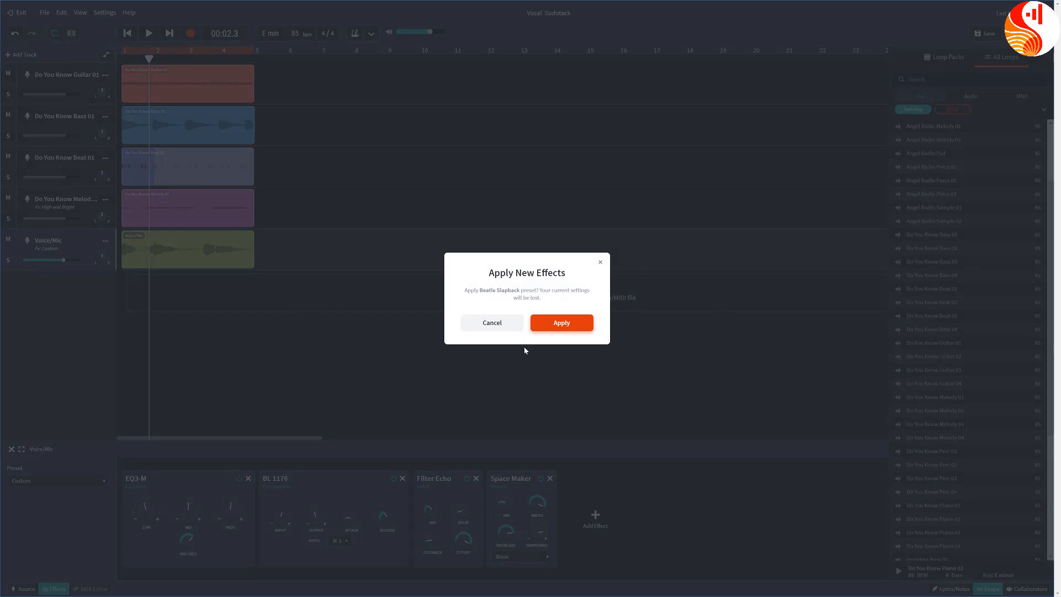
click(561, 321)
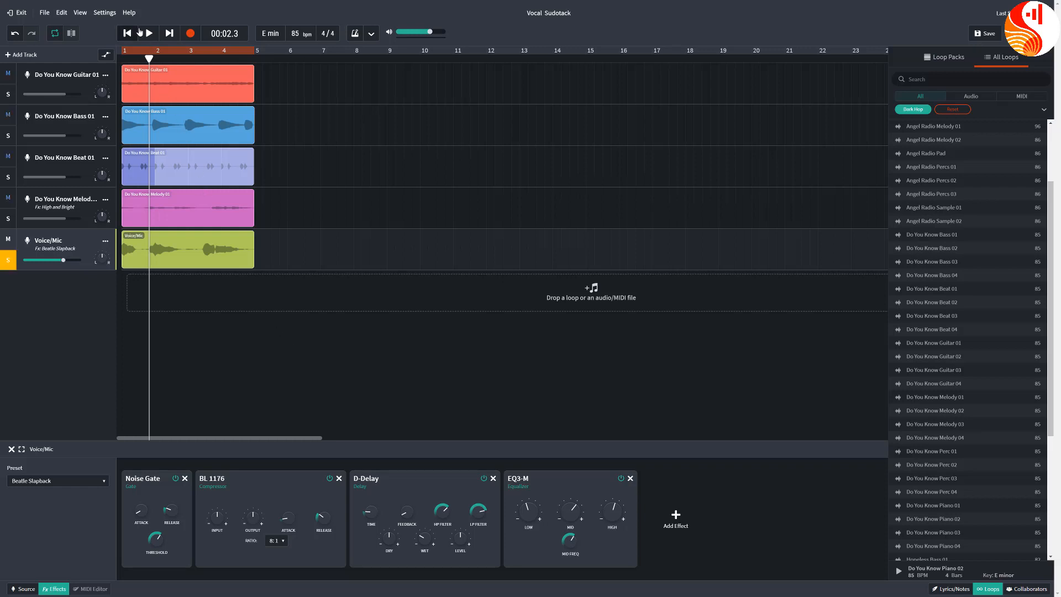
Listen to the soloed vocal with Beatle Slapback, and switch its effects preset to HiFi Scoop and audition it
click(149, 33)
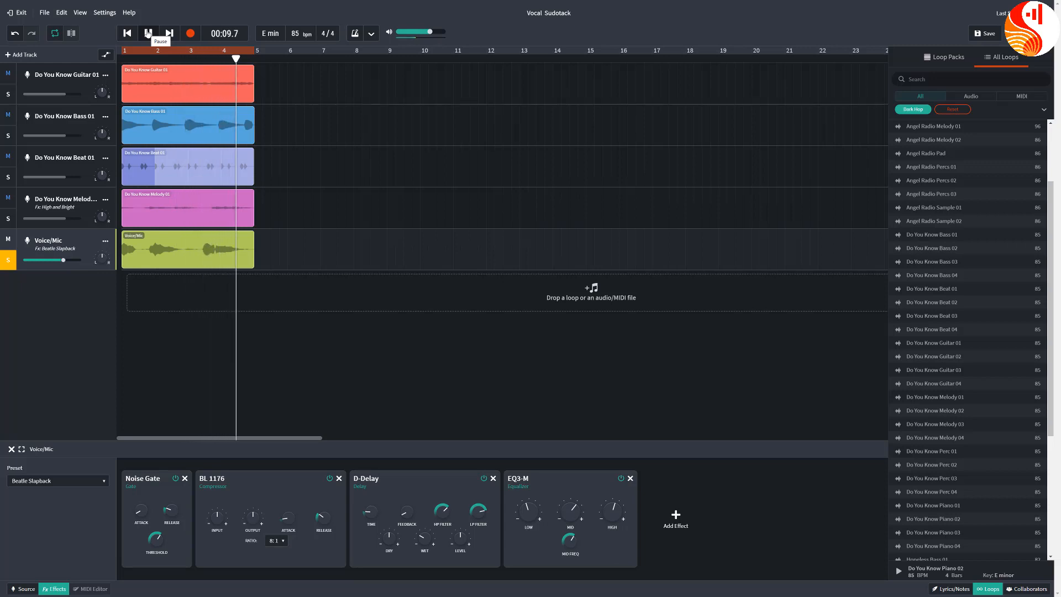
click(148, 33)
click(57, 480)
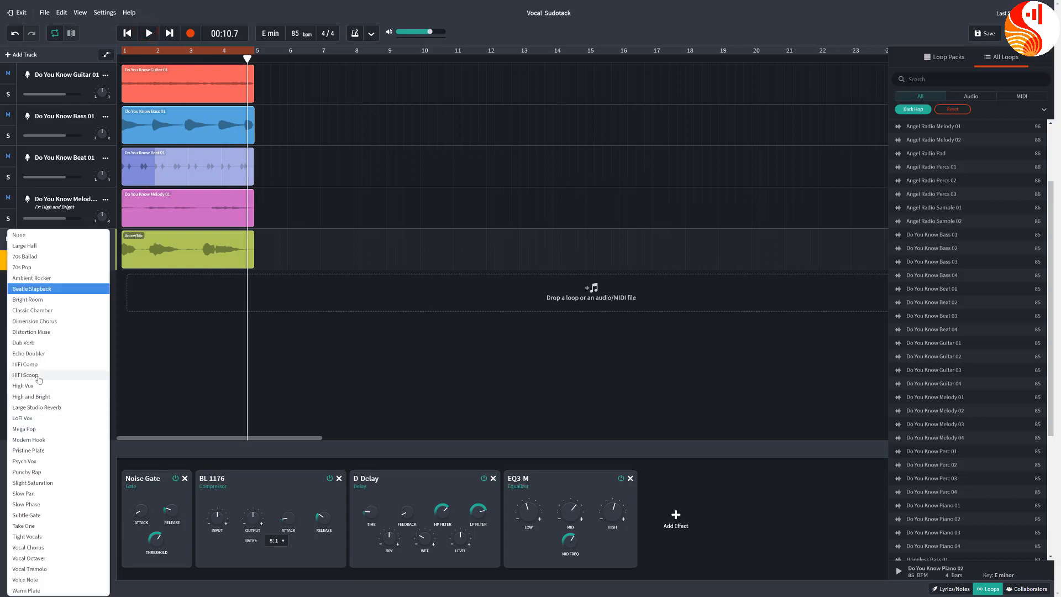
click(38, 379)
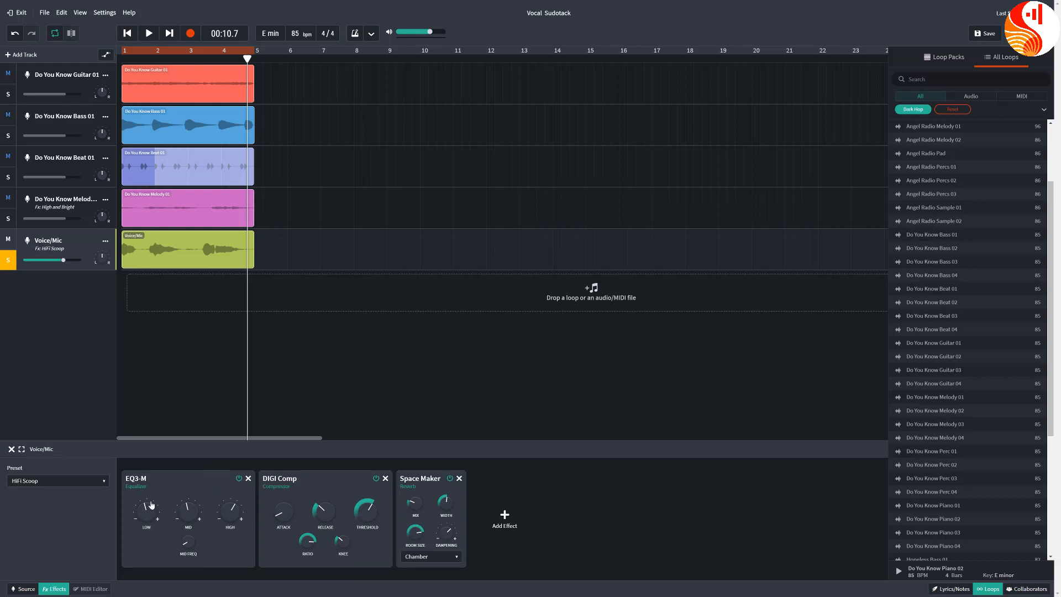
click(149, 34)
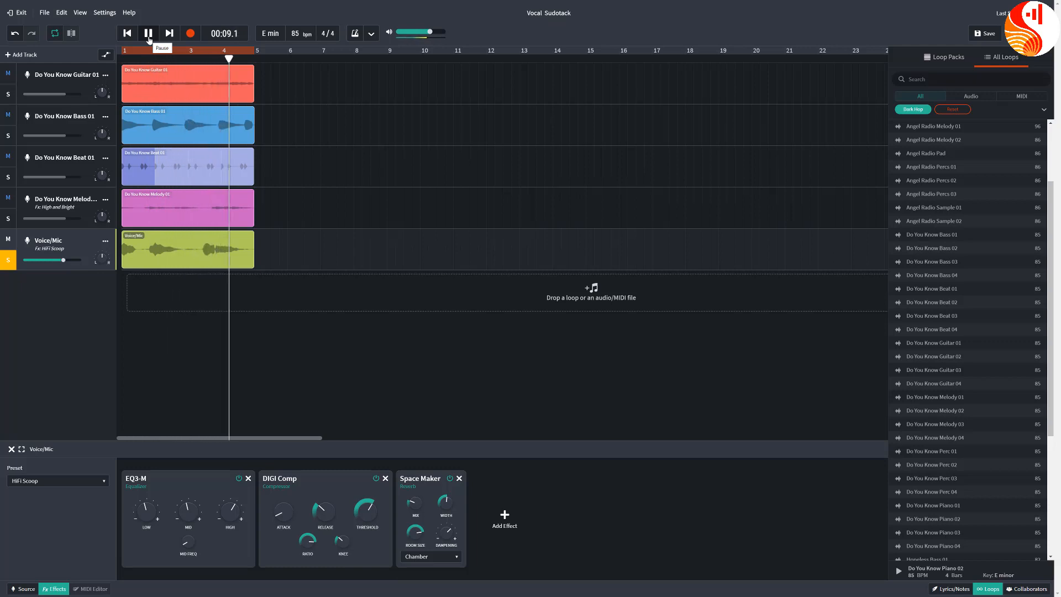
click(148, 33)
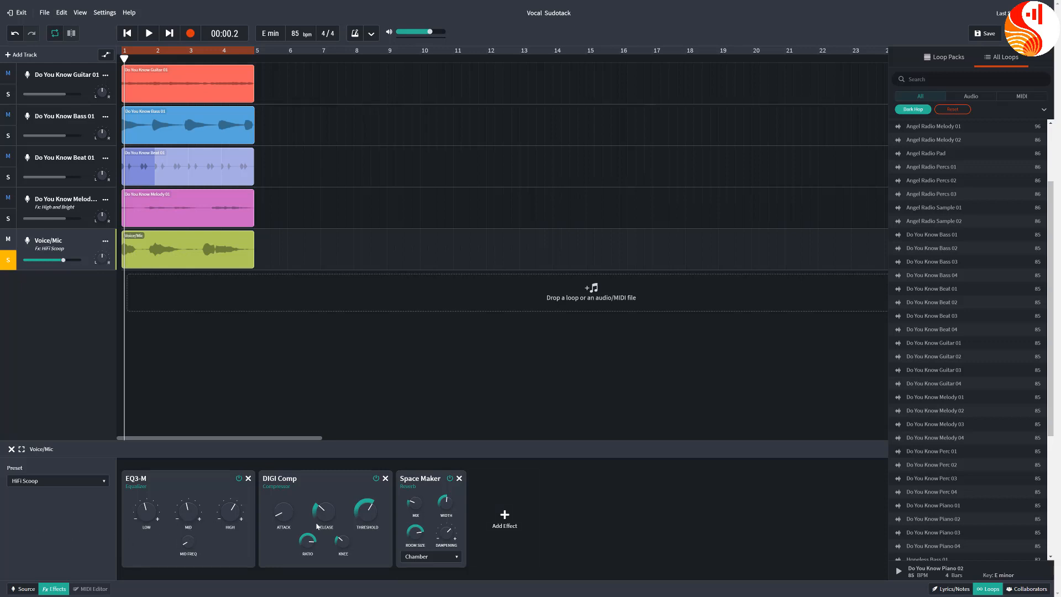
Add a Noise Gate dynamics effect to the Voice/Mic track and audition the soloed vocal
click(504, 518)
mouse_move(505, 520)
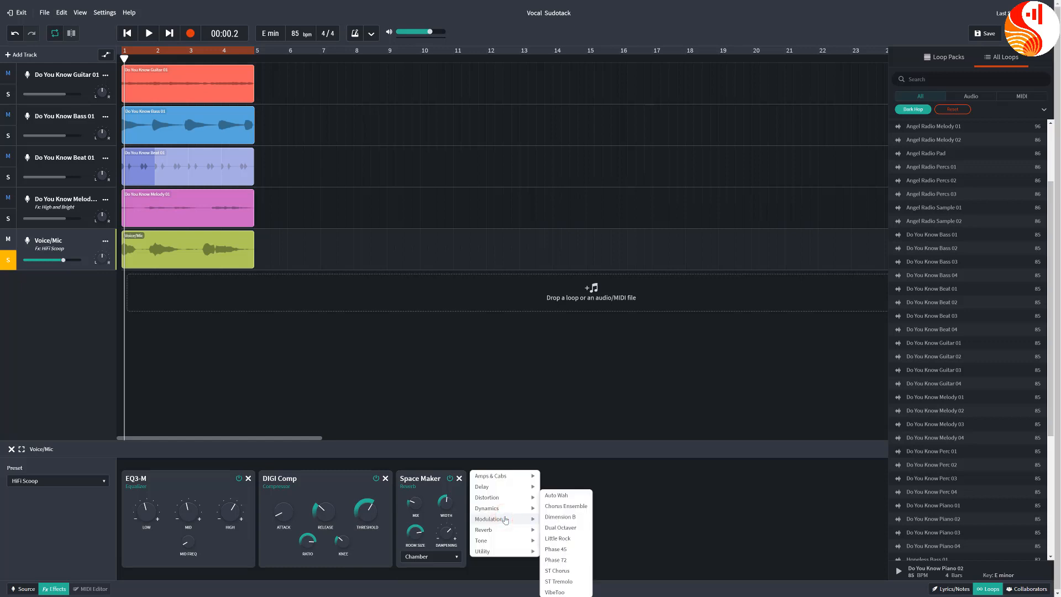
mouse_move(516, 474)
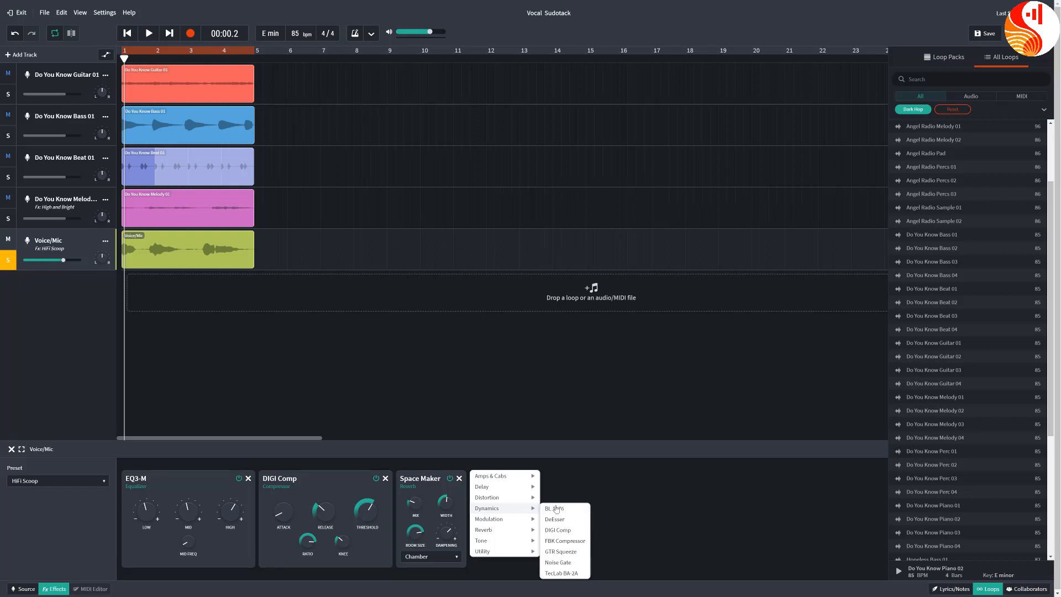
click(565, 563)
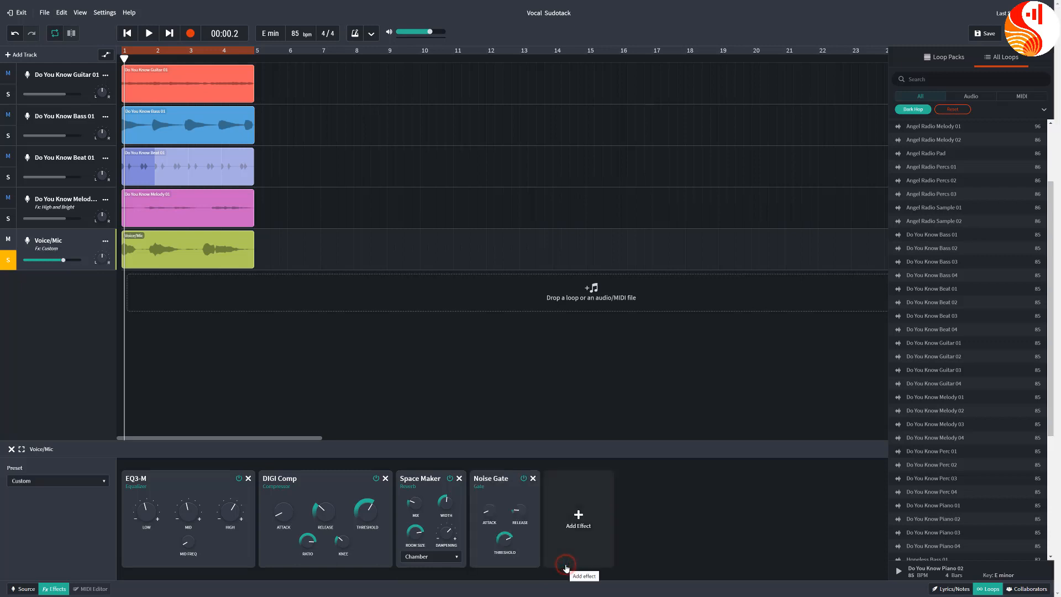
click(148, 33)
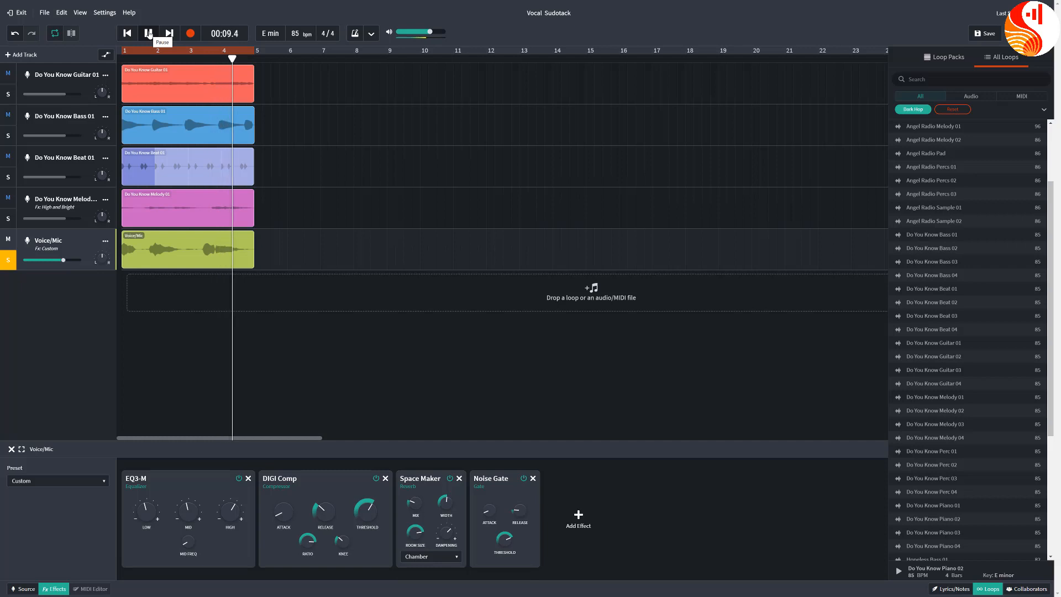
click(210, 84)
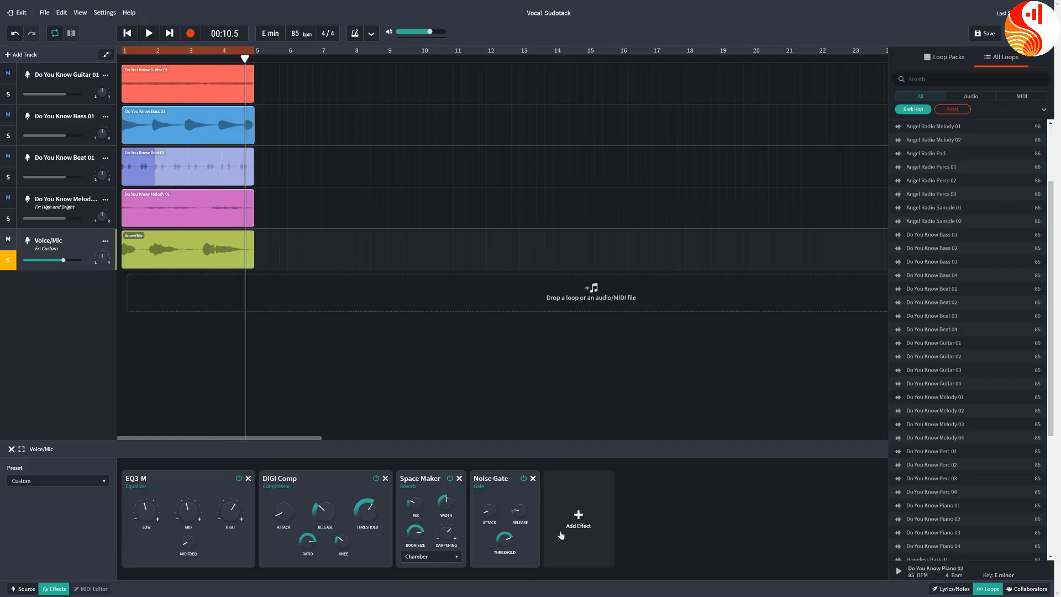
Adjust the threshold of the vocal's Noise Gate slightly and play the soloed vocal again
mouse_move(503, 544)
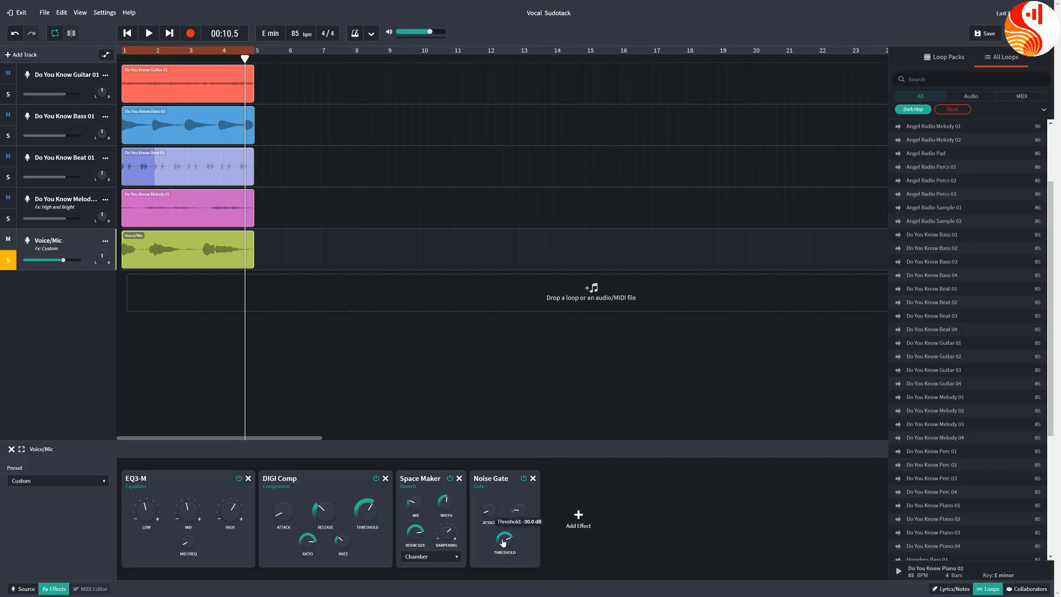
drag(503, 543, 503, 538)
click(149, 35)
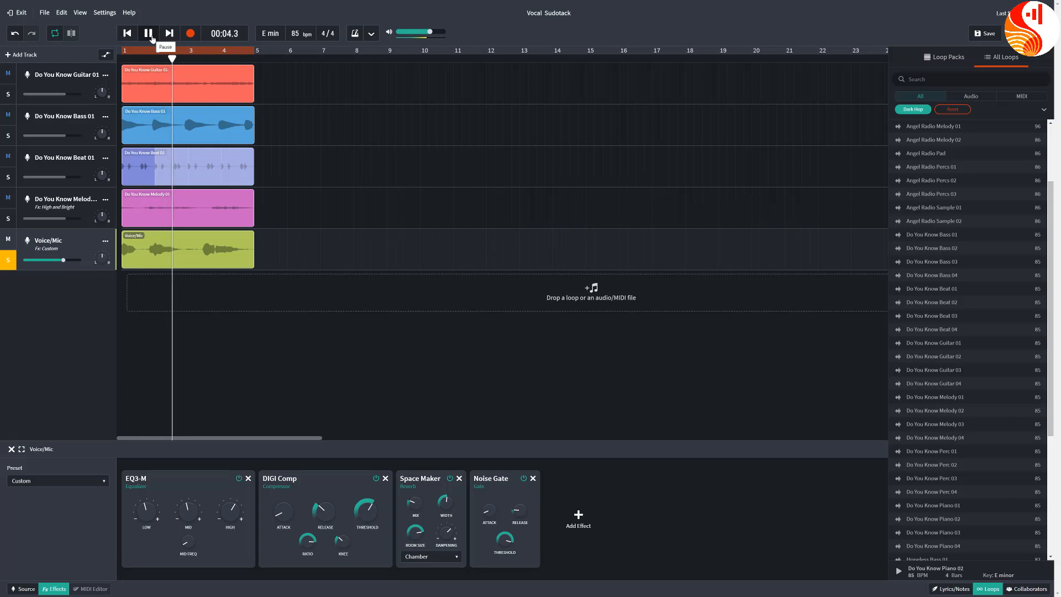
click(152, 36)
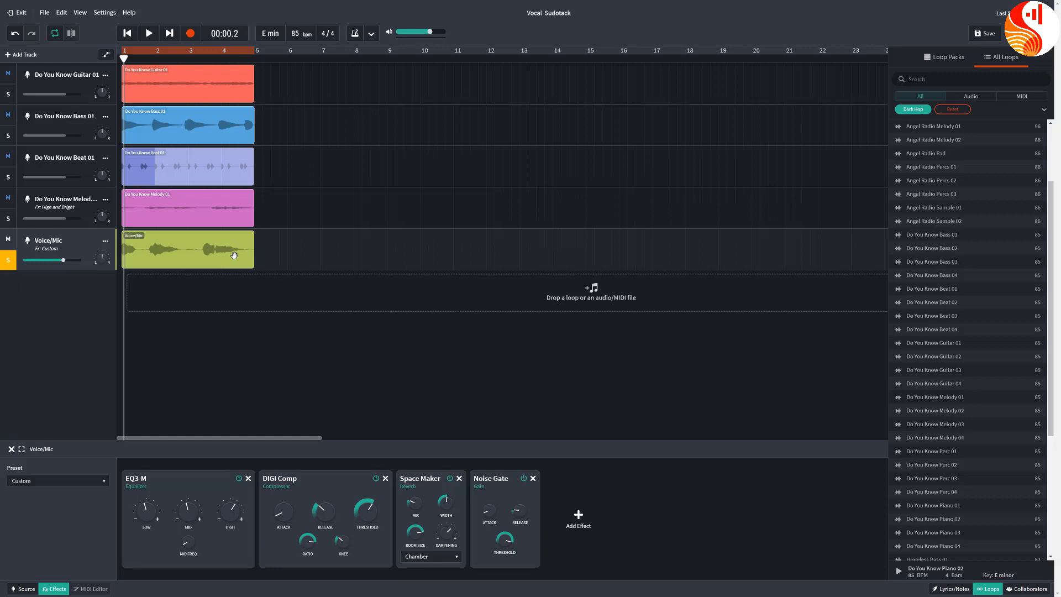
Turn off solo on the Voice/Mic track and listen to the vocal with all the loop tracks
click(8, 262)
click(129, 33)
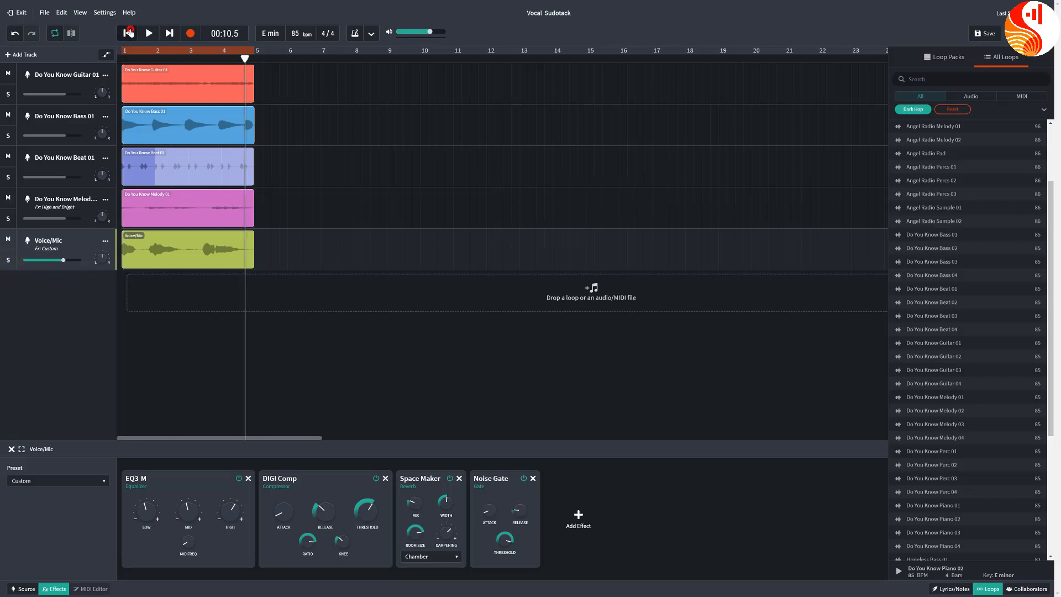
click(149, 34)
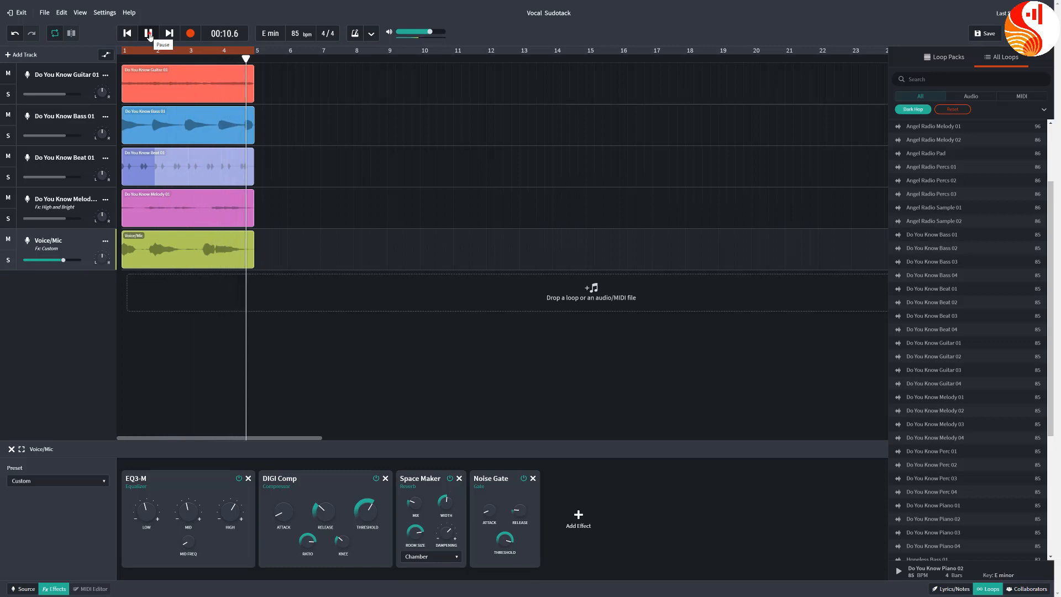
click(148, 34)
Add and audition an Auto Wah modulation effect on the Voice/Mic track, and save the project
click(583, 521)
mouse_move(583, 521)
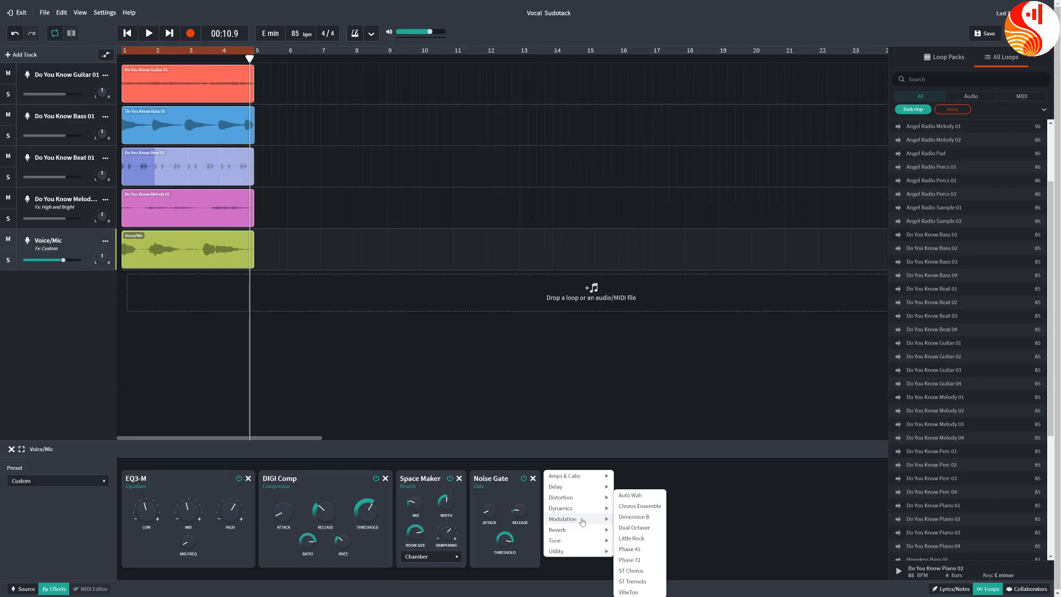
click(631, 495)
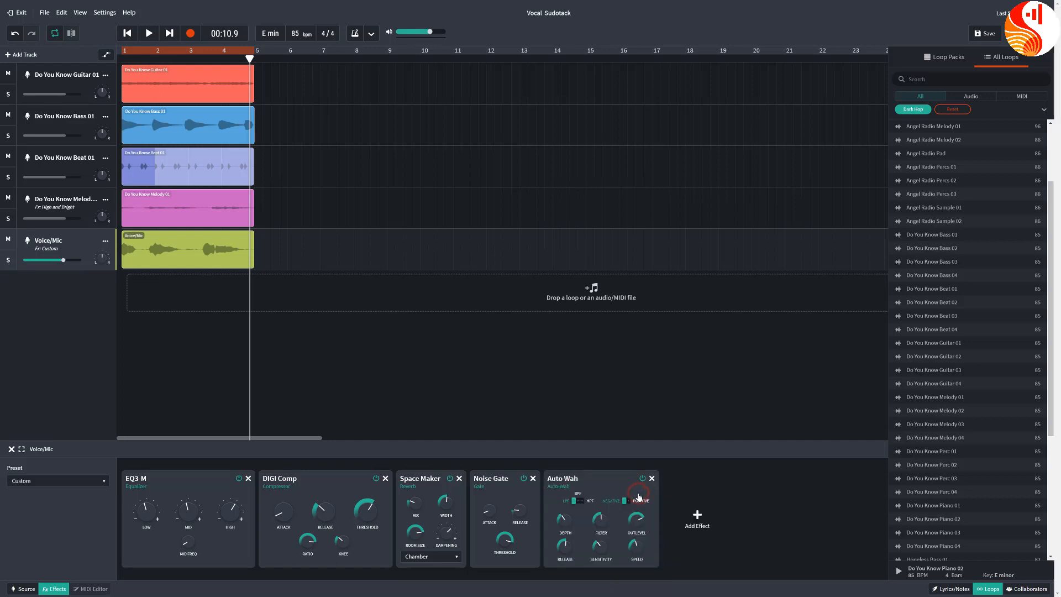
click(144, 33)
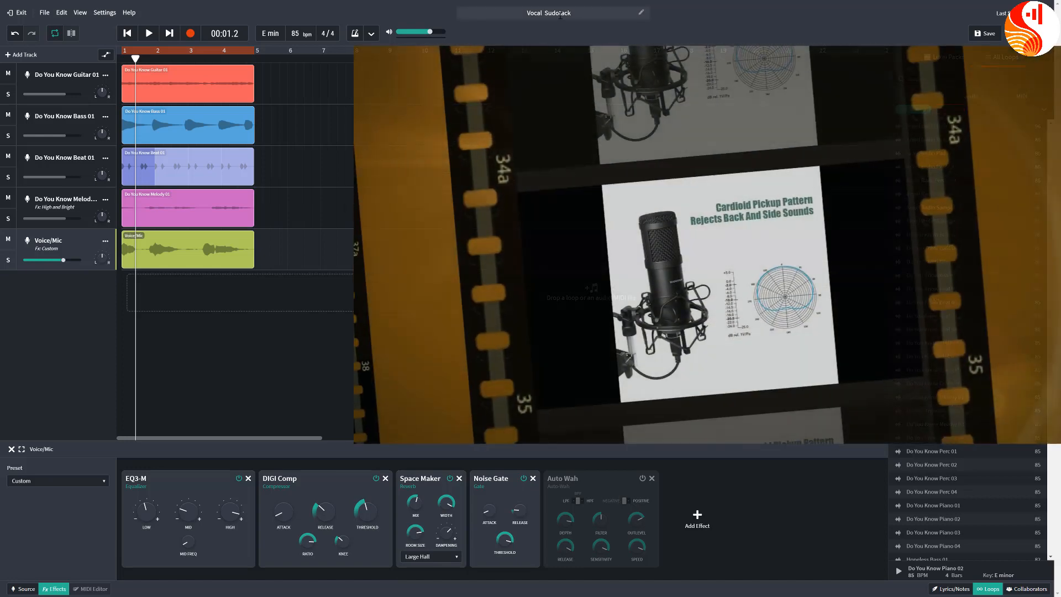
click(987, 33)
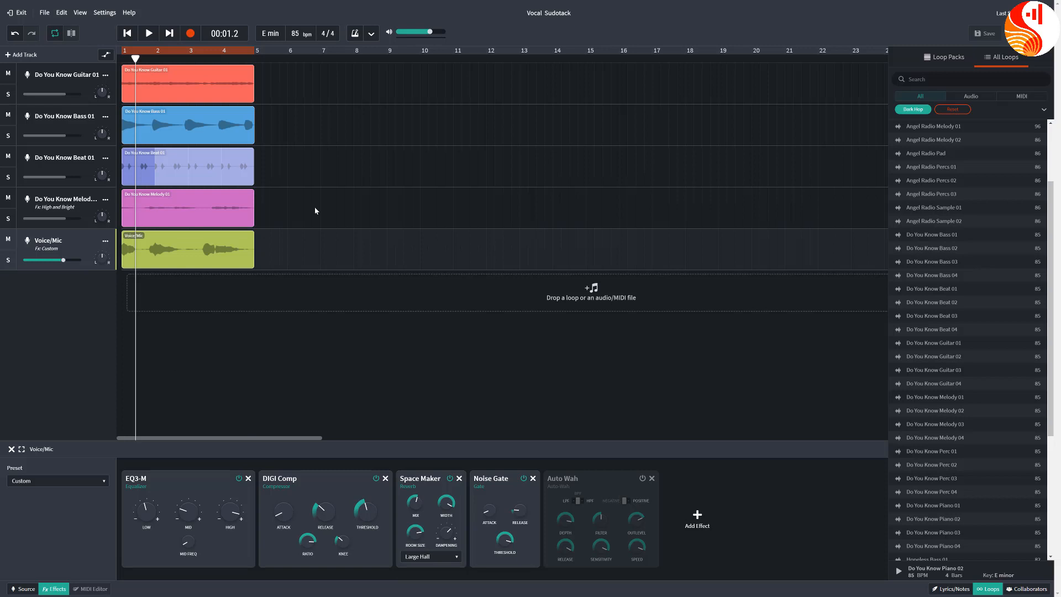
Solo the Do You Know Beat 01 track and listen to it from the beginning without effects
click(8, 180)
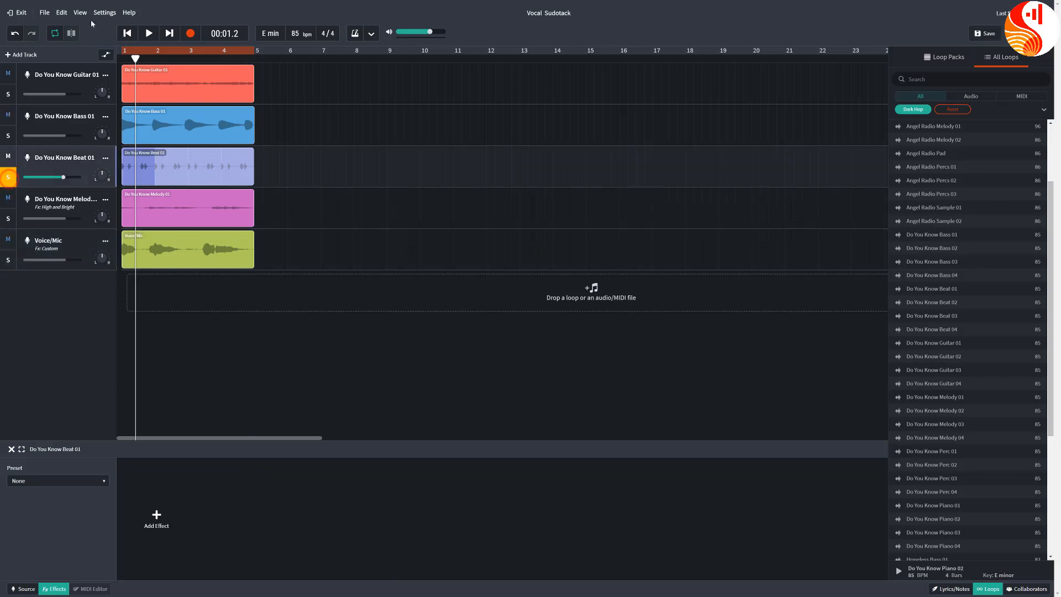
click(137, 34)
click(147, 34)
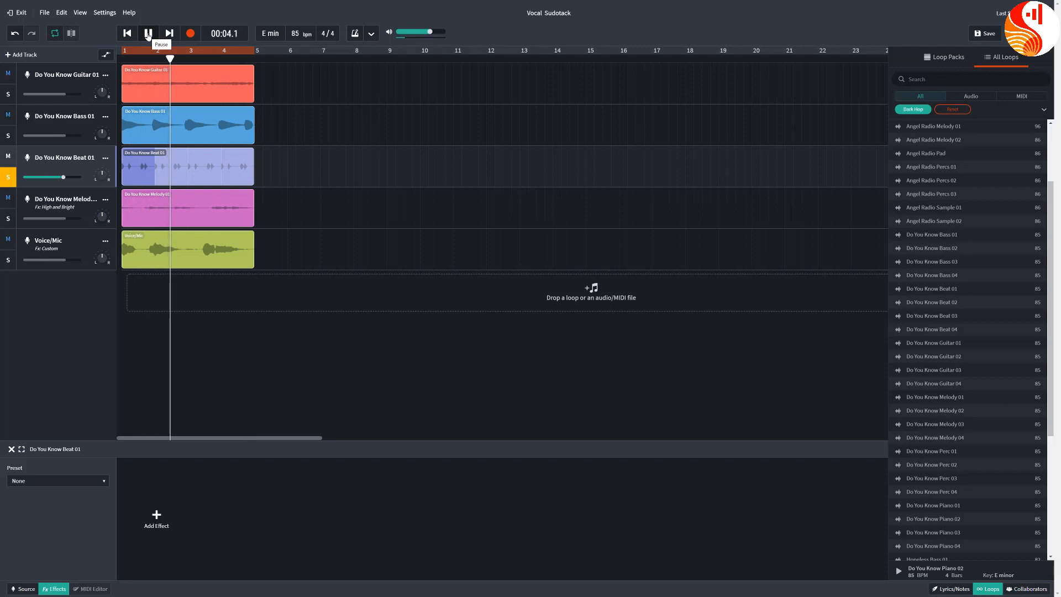
click(147, 34)
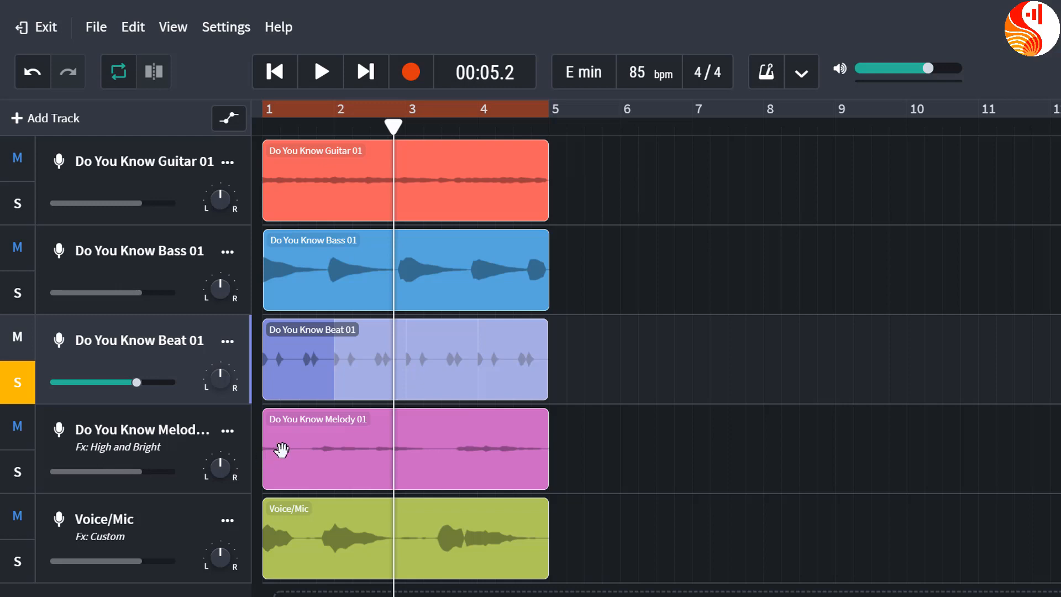
click(273, 71)
click(321, 71)
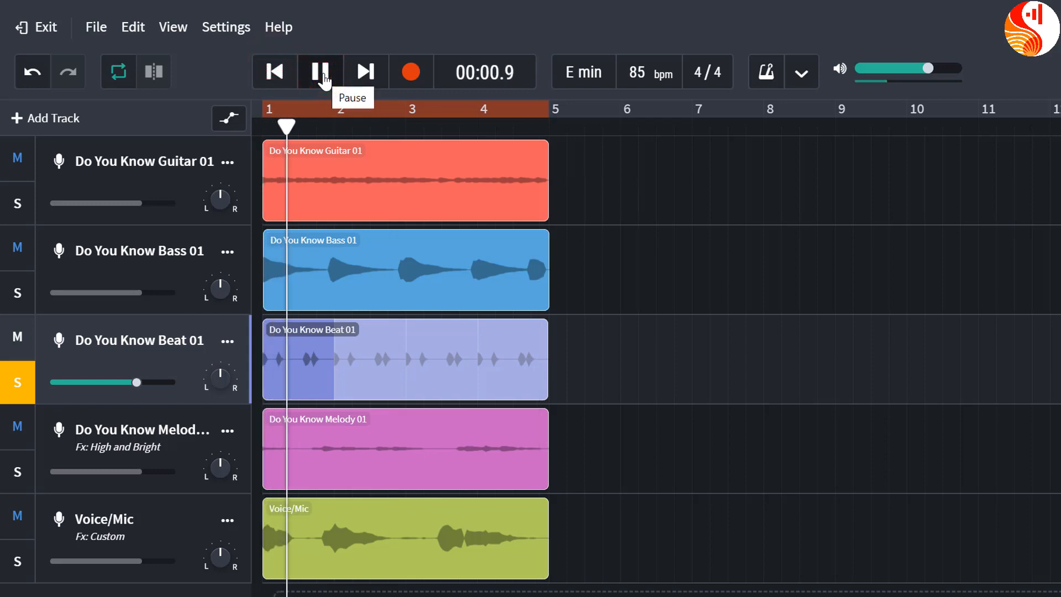
click(323, 79)
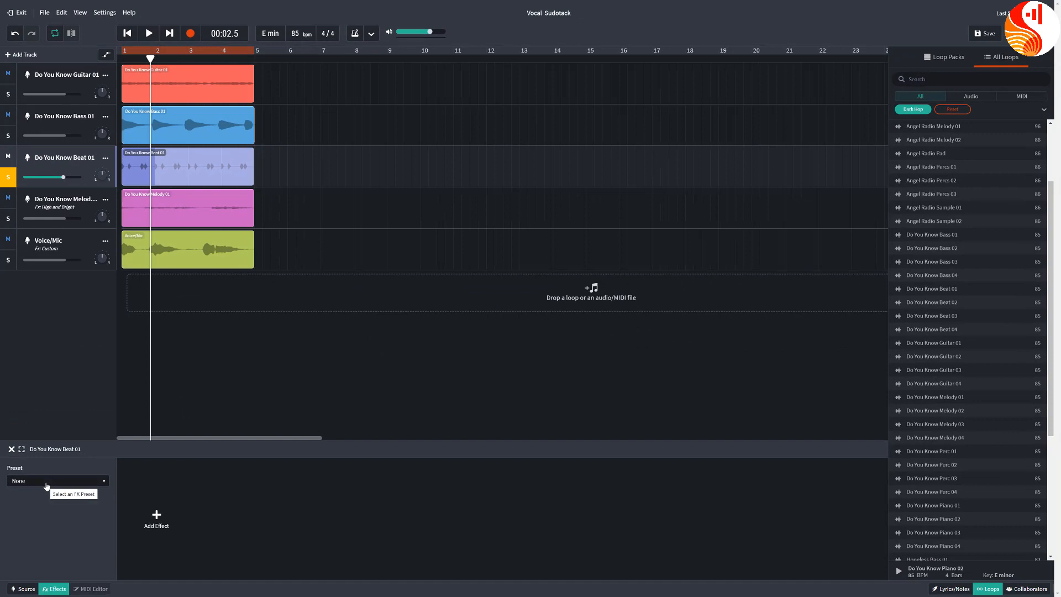
Apply the Slow Phase effects preset to the Do You Know Beat 01 track and play the soloed beat
click(47, 484)
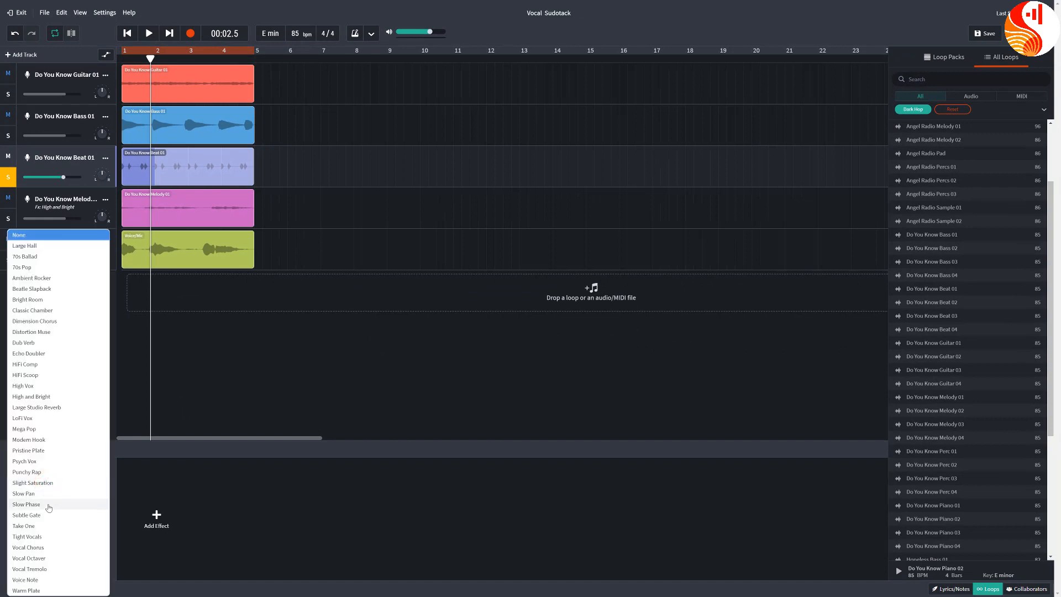
click(48, 506)
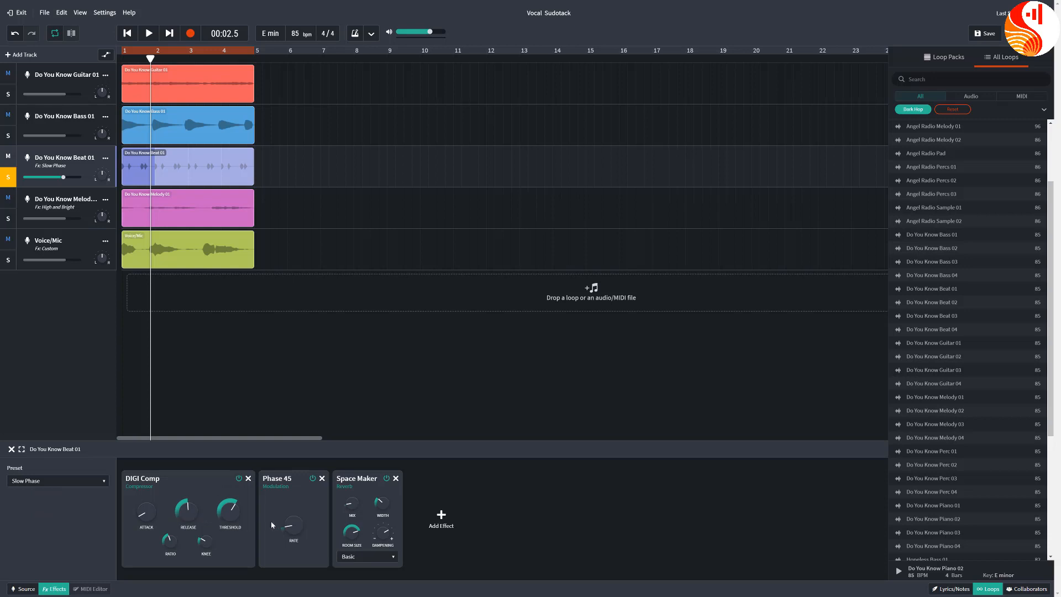
click(149, 33)
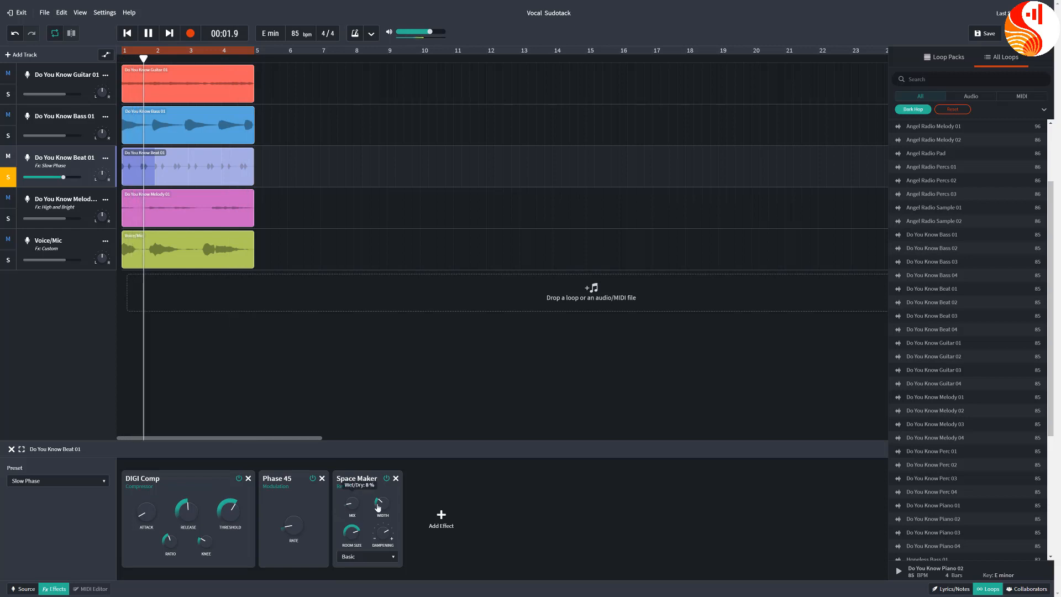
Set the beat's Space Maker reverb to Large Hall and raise its mix level during playback
mouse_move(379, 524)
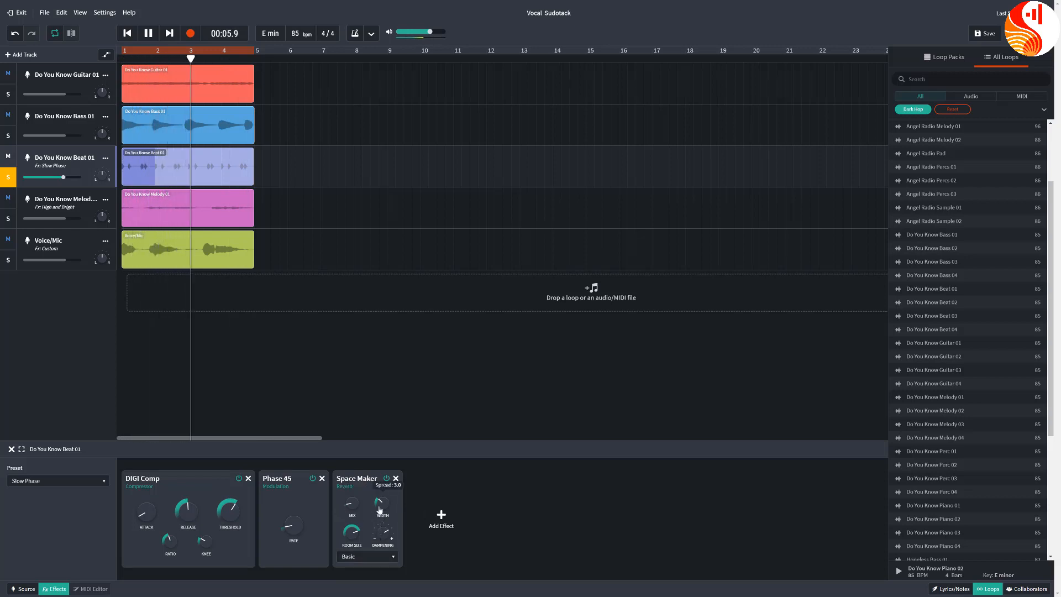
click(363, 557)
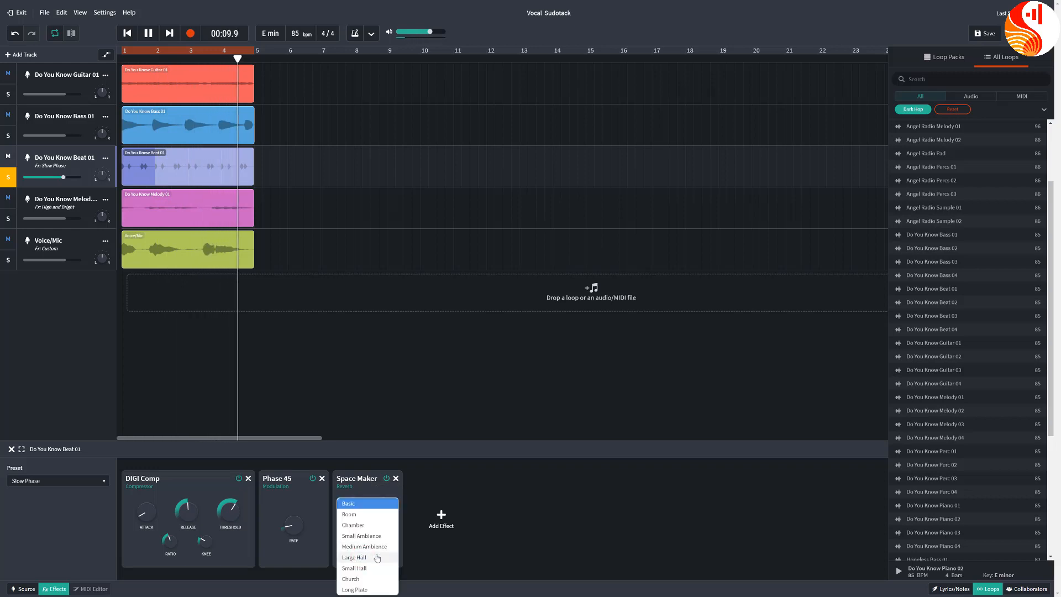
click(377, 558)
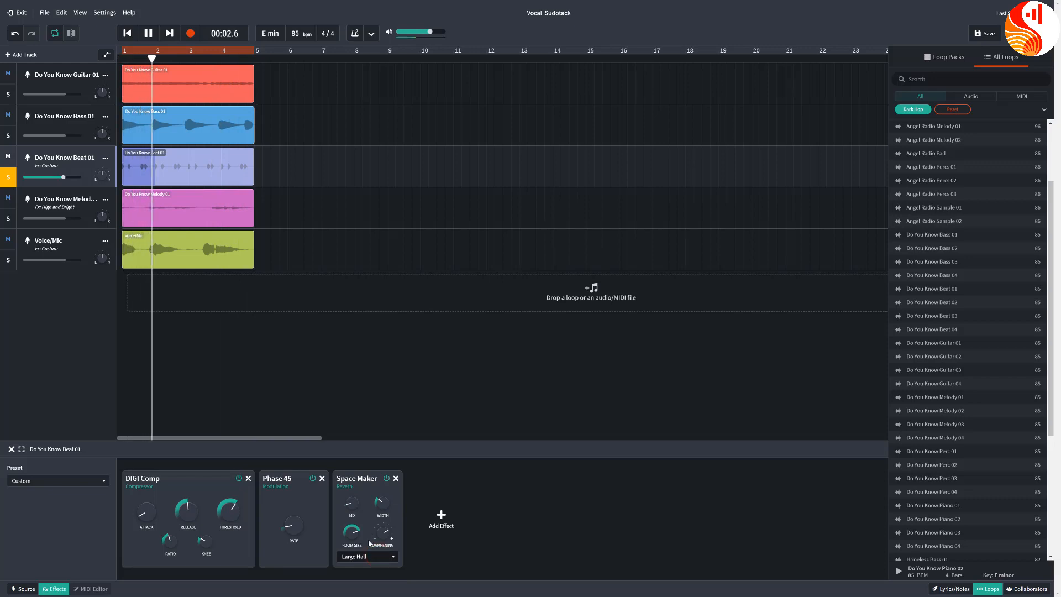
drag(354, 505, 352, 451)
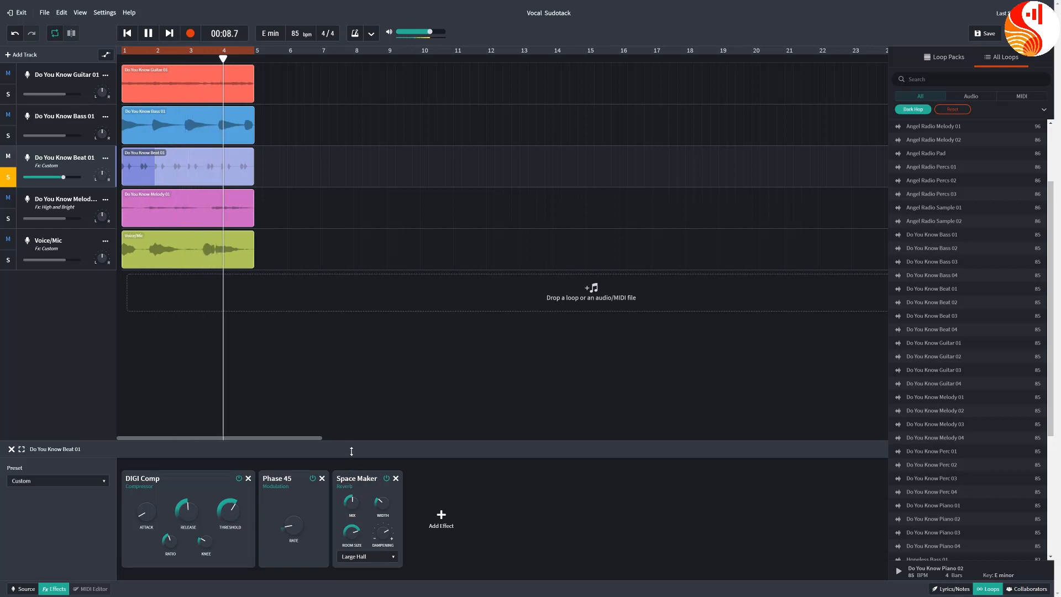
Turn off solo on the Do You Know Beat 01 track, mute the Voice/Mic track, and stop playback after listening
click(11, 180)
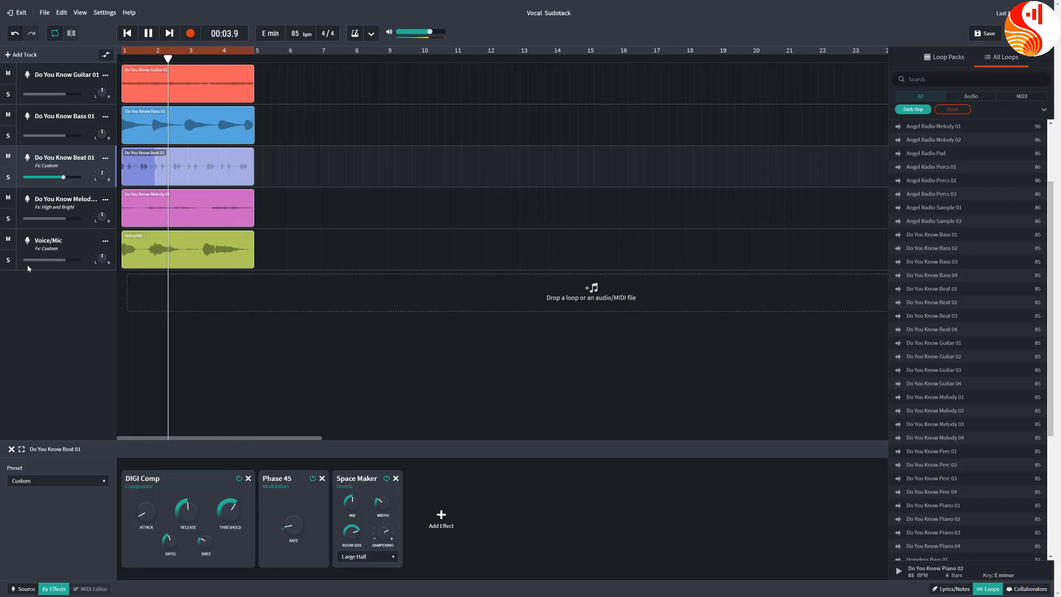
click(8, 239)
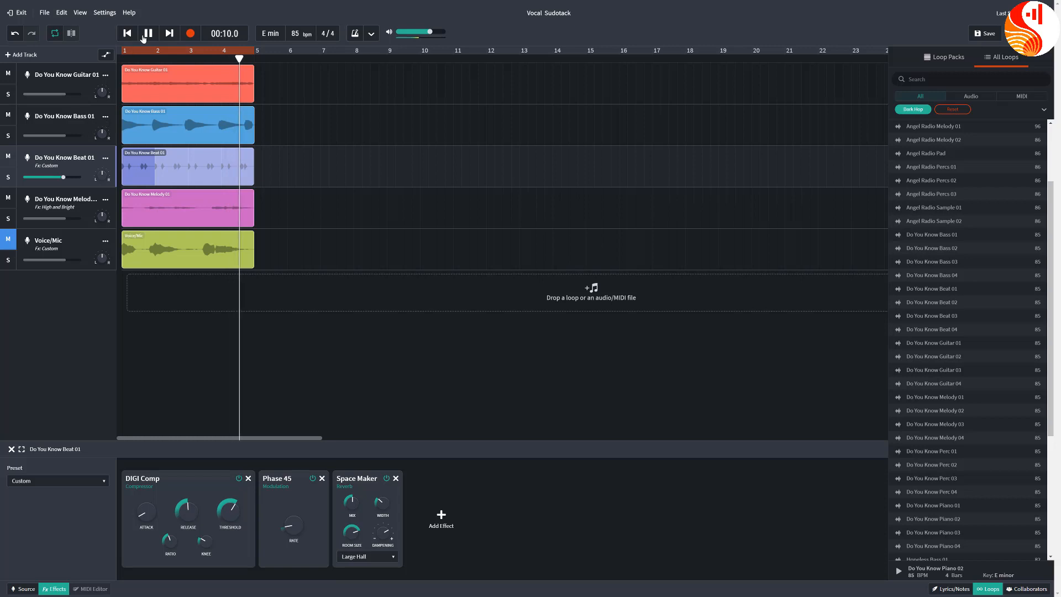
key(space)
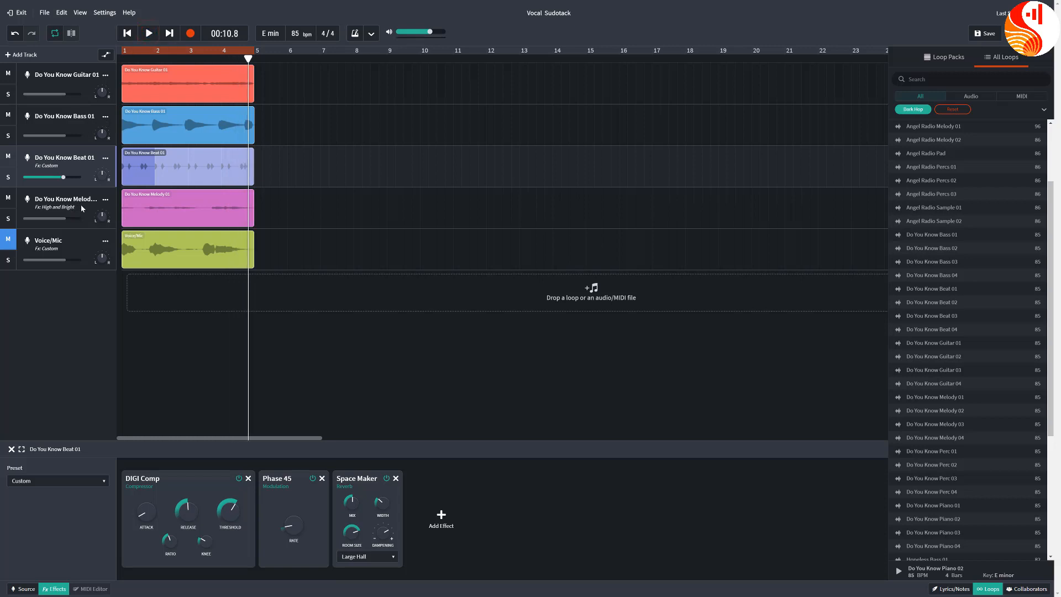
Set the effects preset of the Do You Know Melody 01 track to None and play the mix from the beginning
click(82, 207)
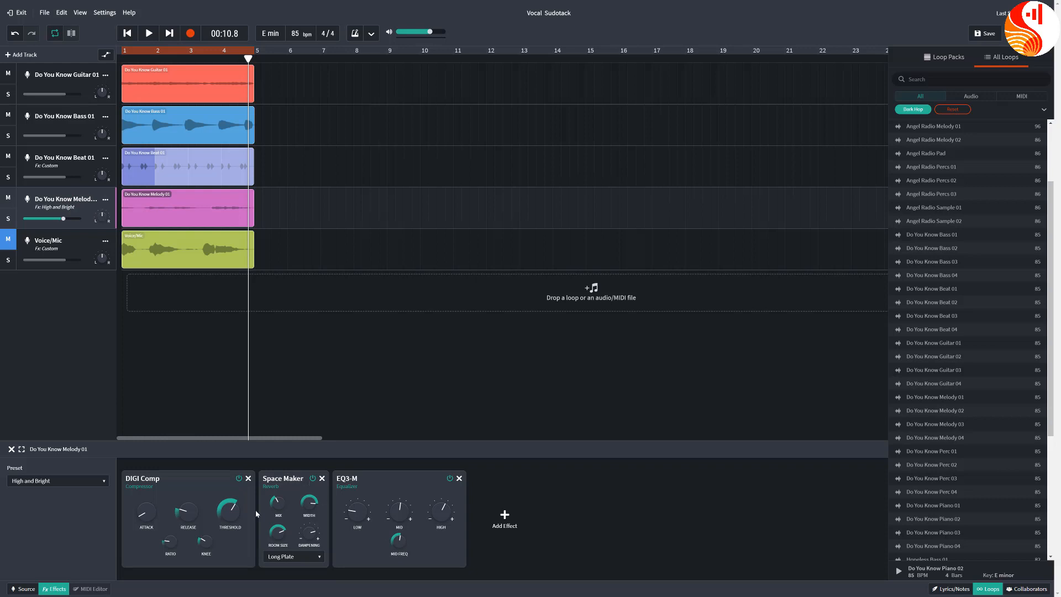
click(84, 480)
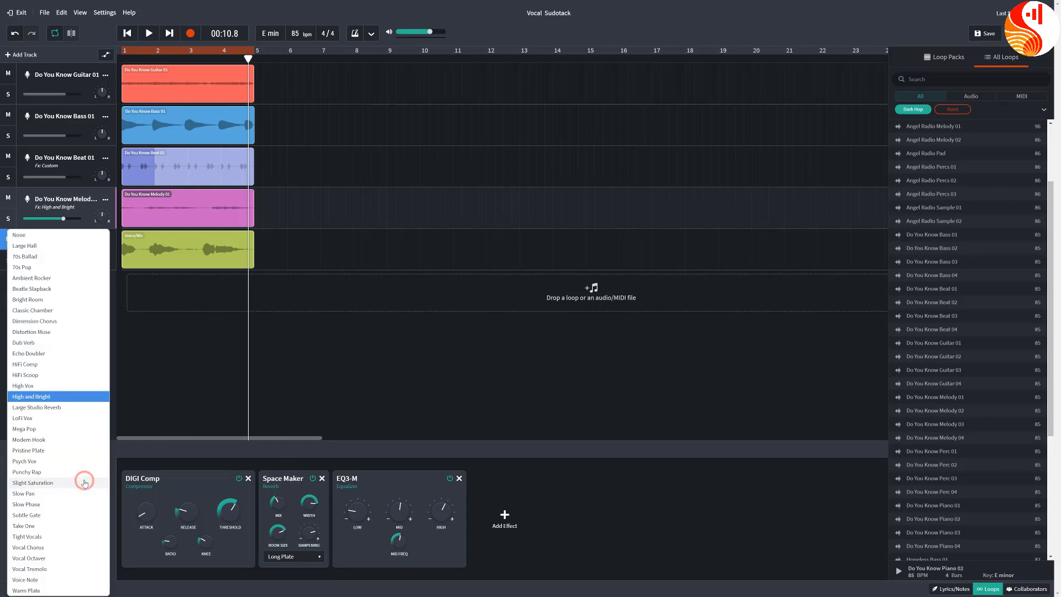
click(31, 235)
click(129, 33)
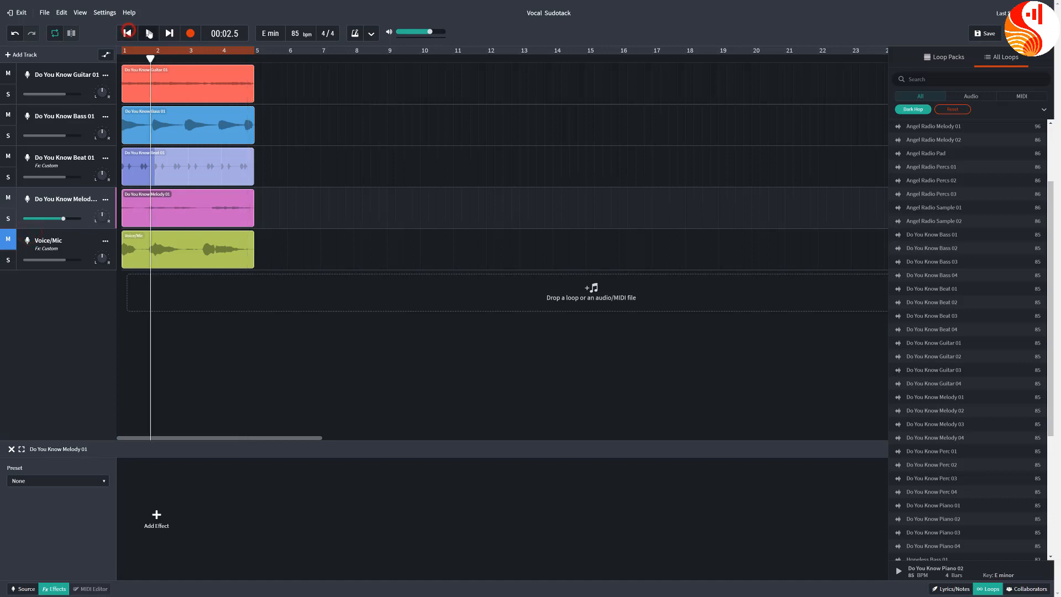
click(148, 34)
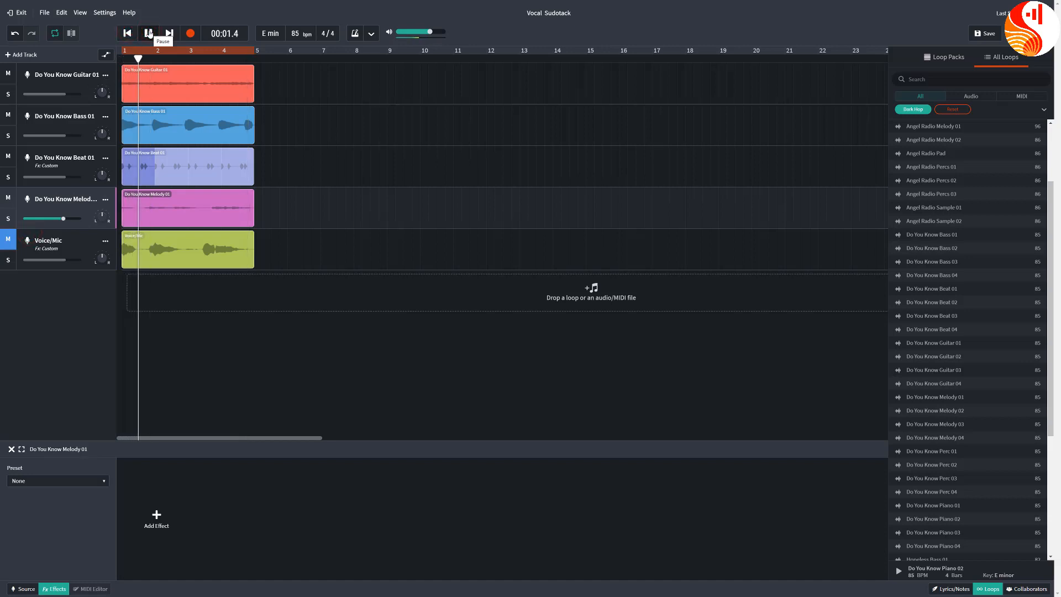
Listen to the dry Do You Know Melody 01 track in solo, return to the mix, and stop playback
click(12, 219)
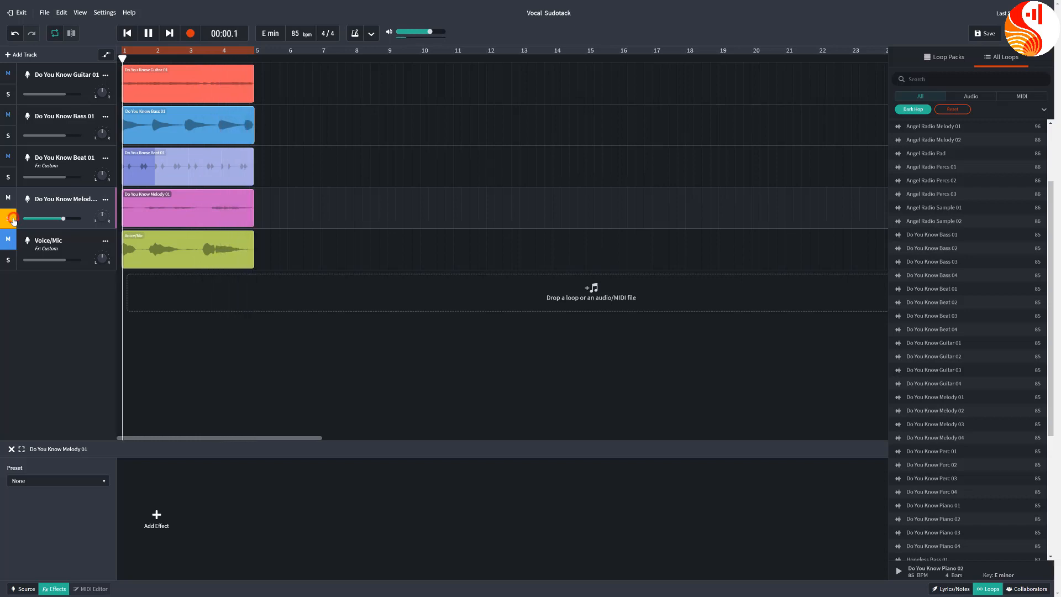
click(13, 221)
click(148, 34)
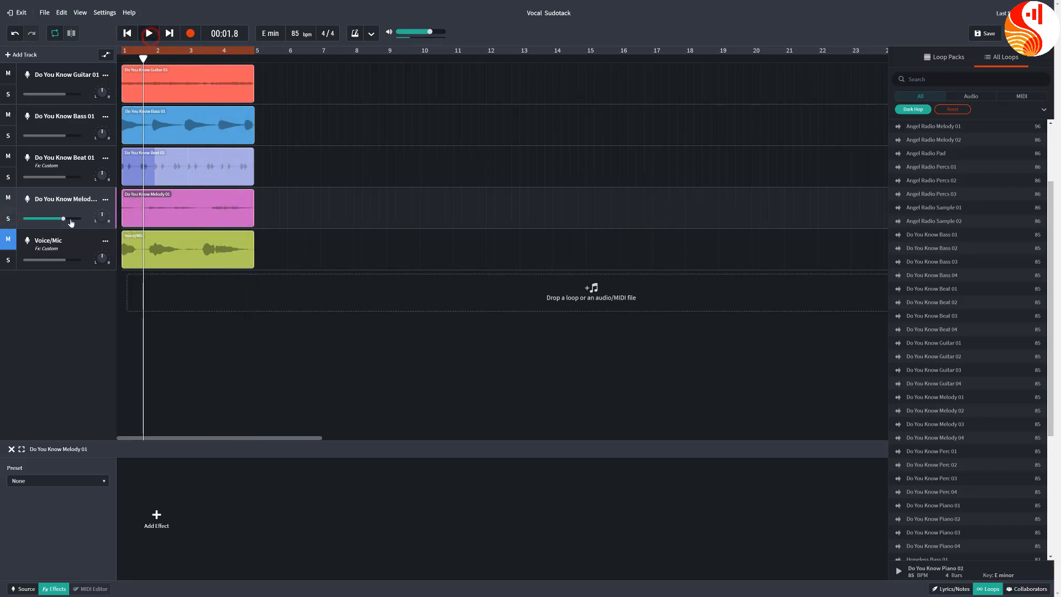
Apply the Dub Verb effects preset to the Do You Know Melody 01 track and audition it during playback
click(39, 484)
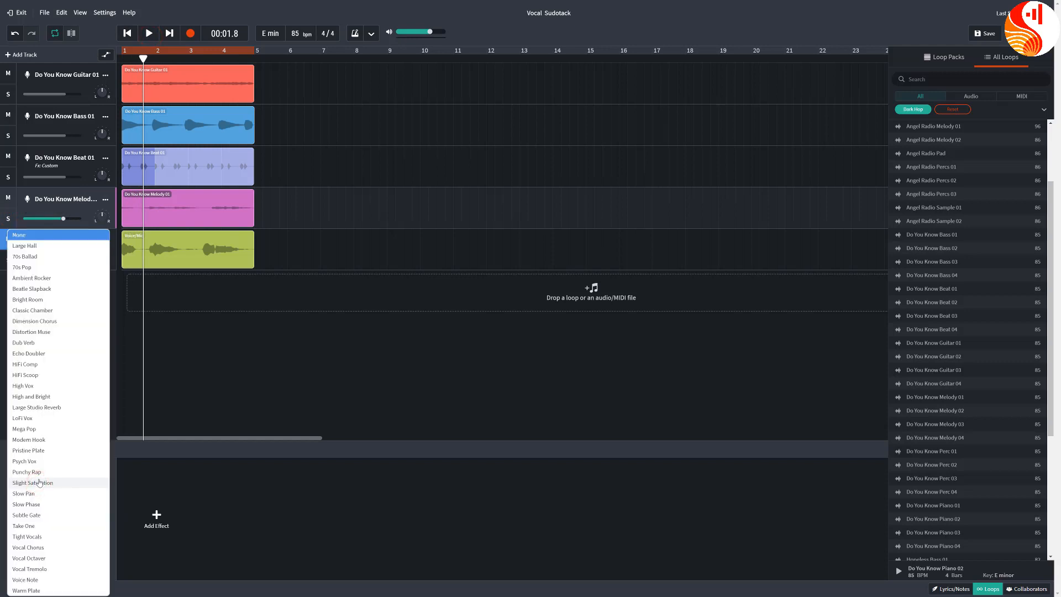
click(50, 344)
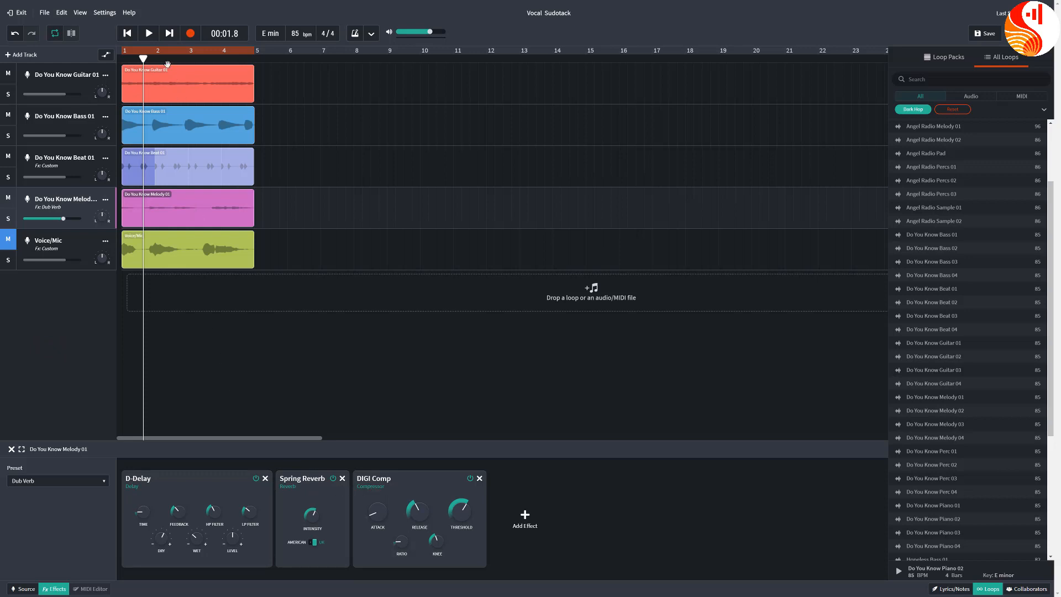
click(150, 36)
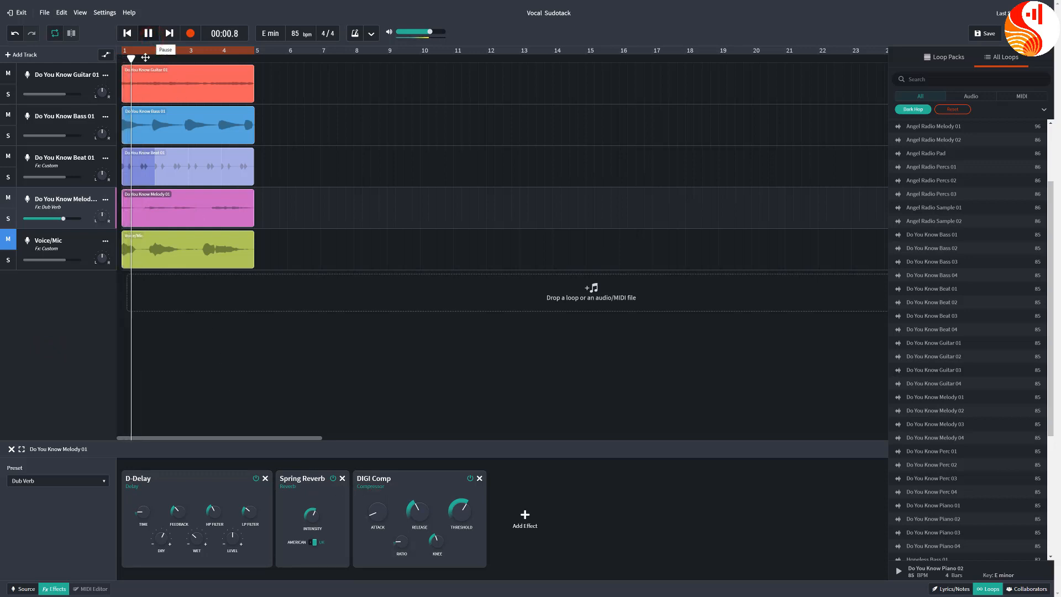
click(8, 219)
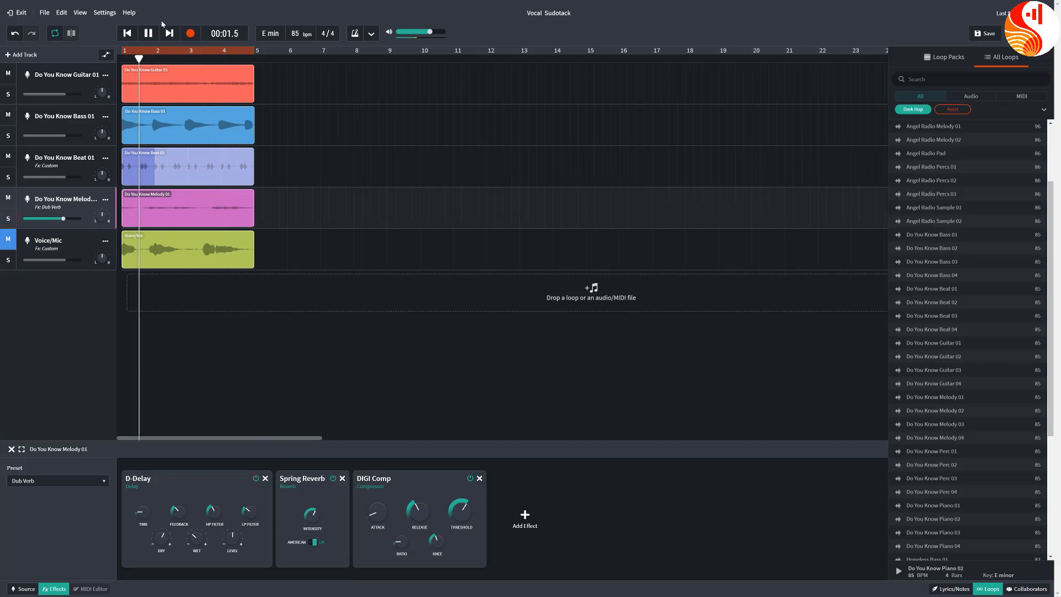
click(148, 33)
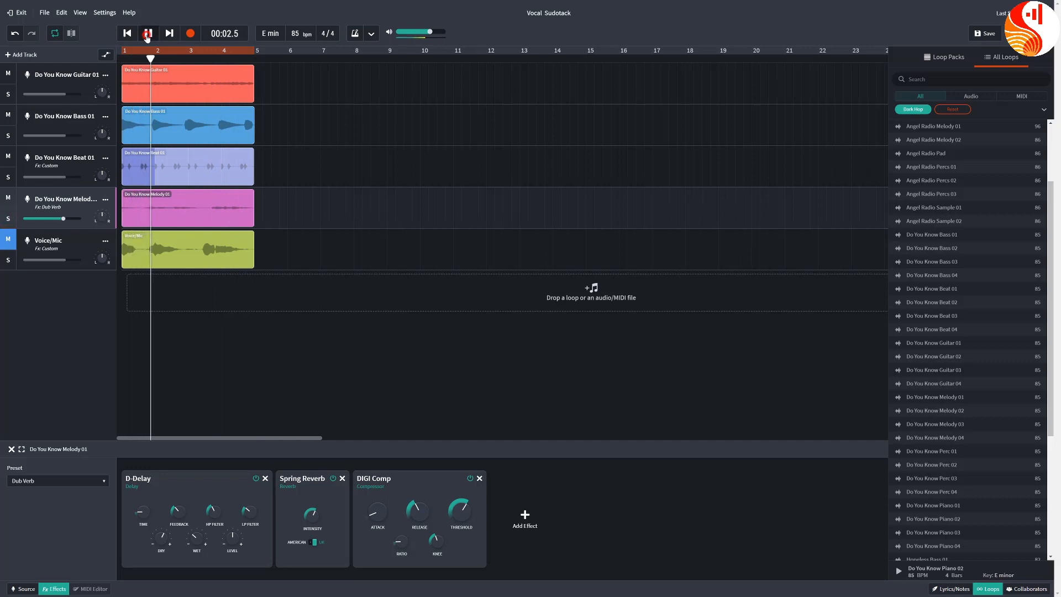
Apply the Take One effects preset to the Do You Know Melody 01 track and play it soloed
click(55, 479)
click(48, 525)
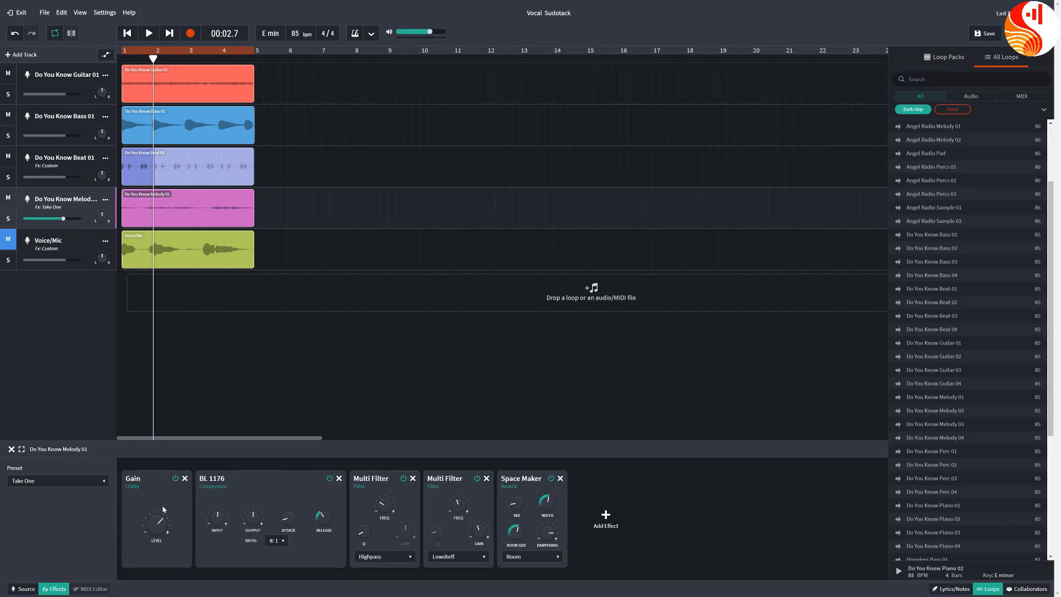
mouse_move(160, 523)
click(148, 33)
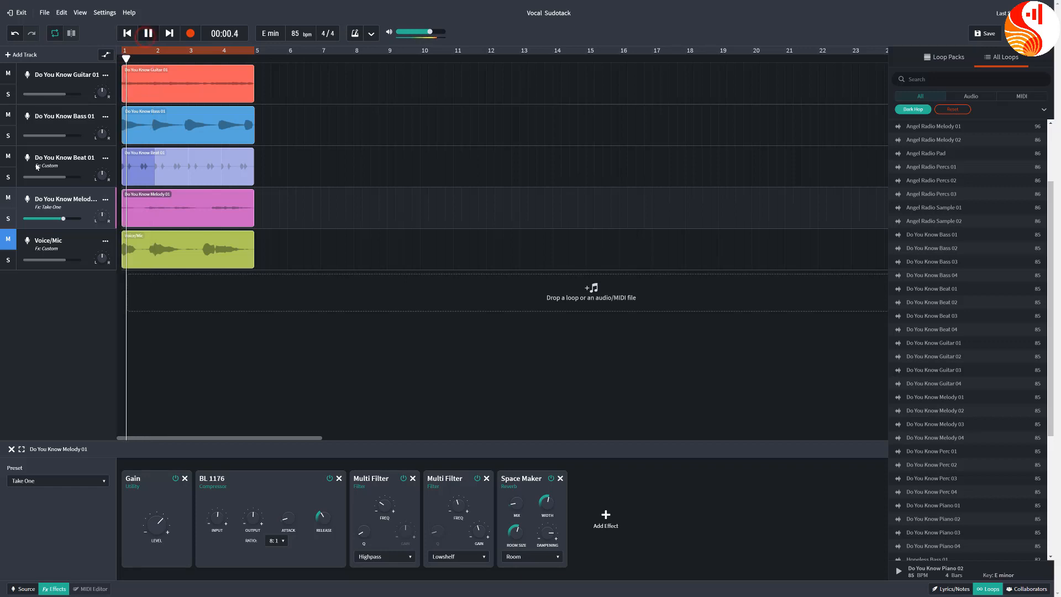
click(9, 220)
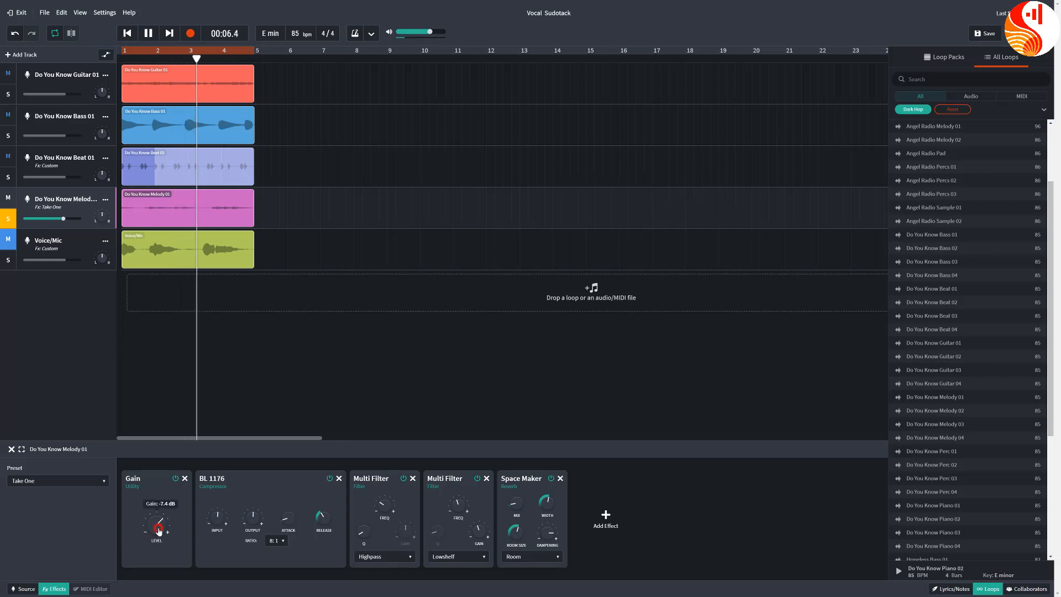
Raise the Gain effect's level on the melody track and compare the track soloed and in the mix
drag(156, 525, 153, 511)
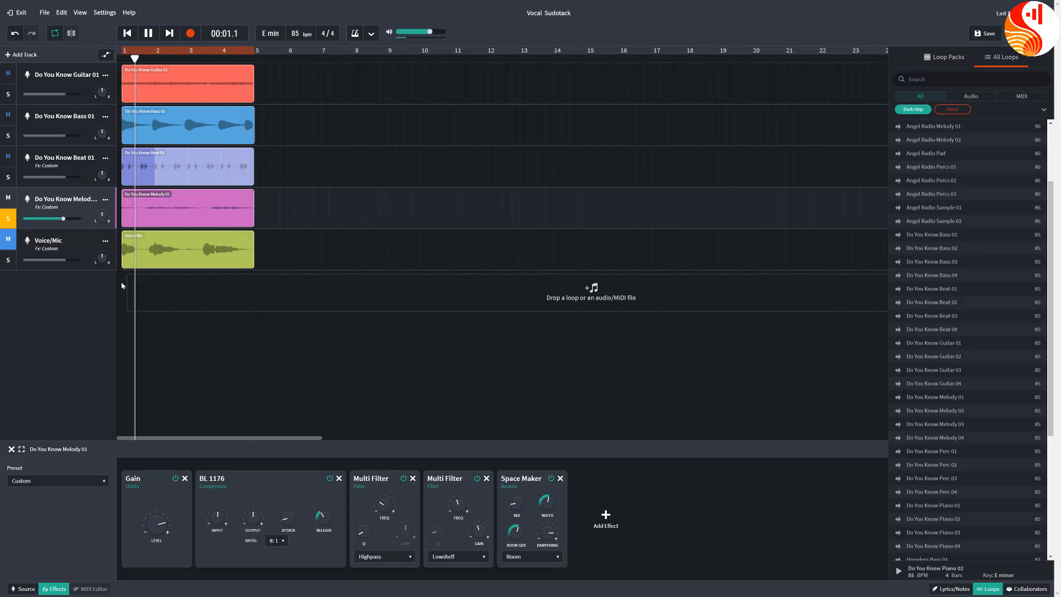
click(10, 220)
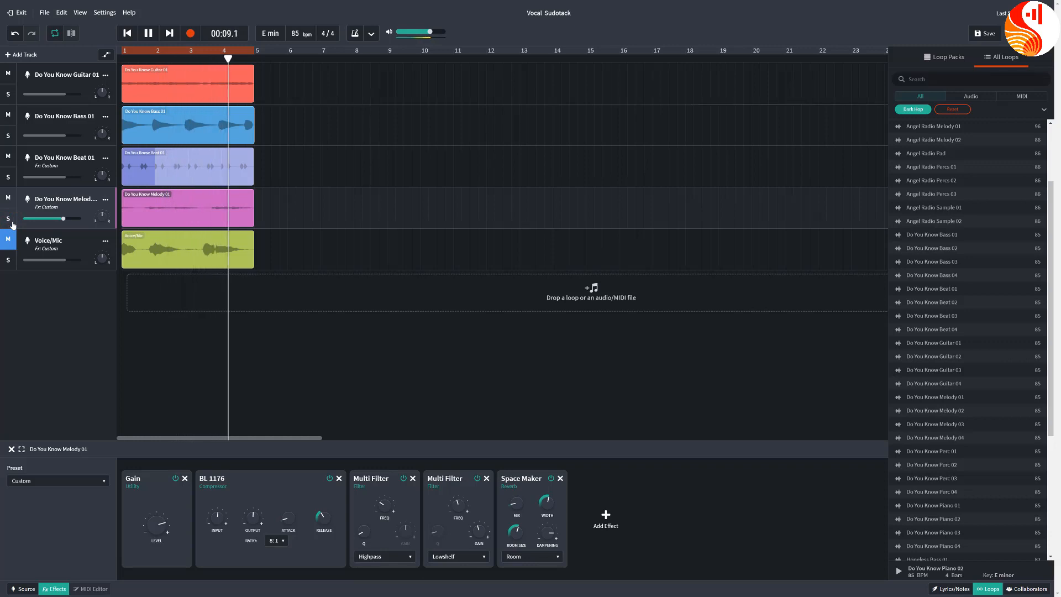
click(12, 222)
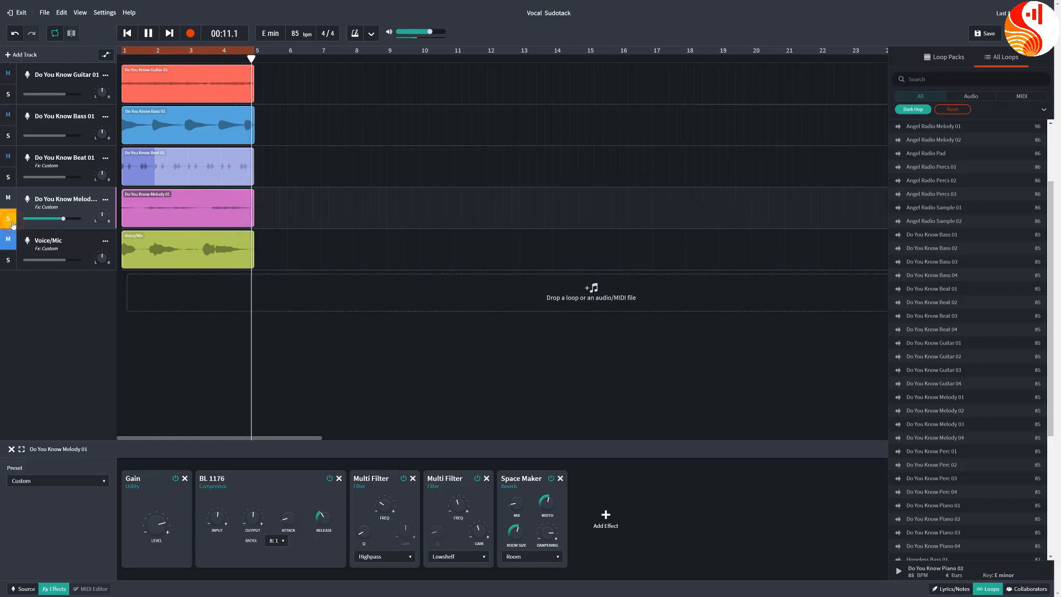
key(space)
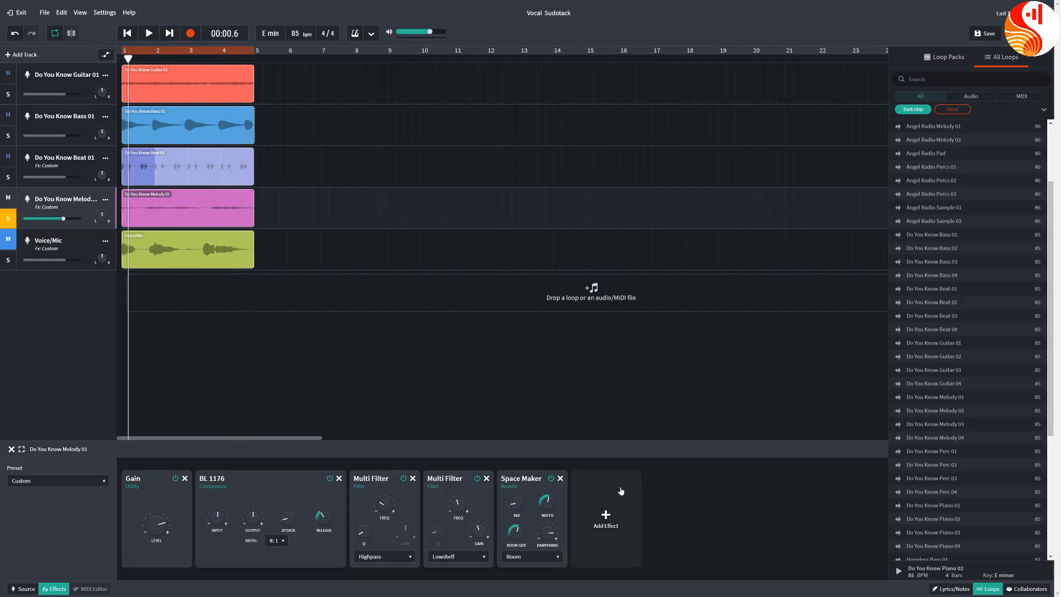
Add a D-Delay effect to the melody track and listen to it soloed and in the full mix
click(613, 516)
mouse_move(610, 490)
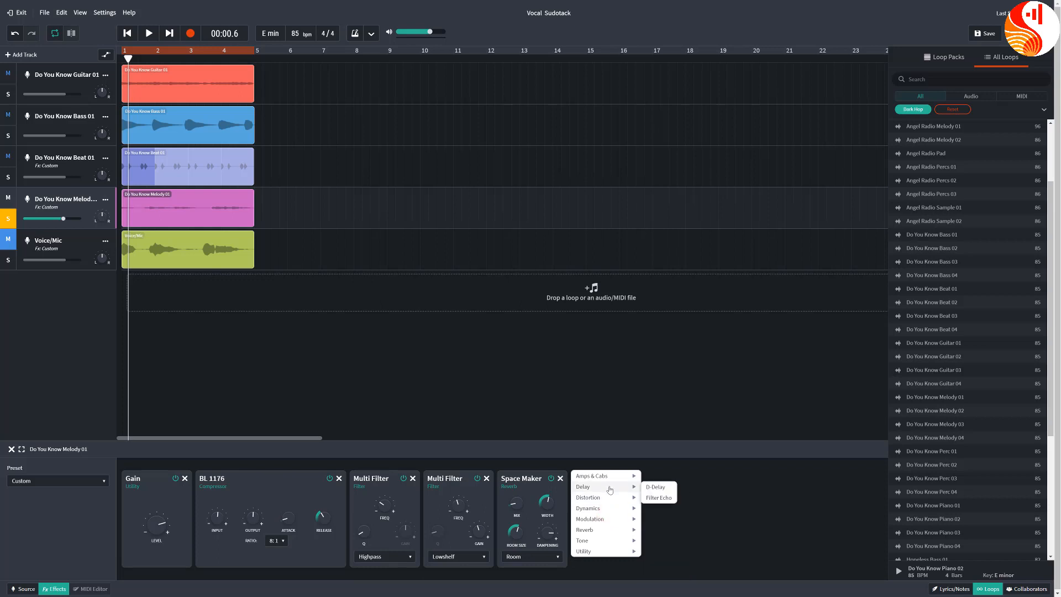
click(652, 487)
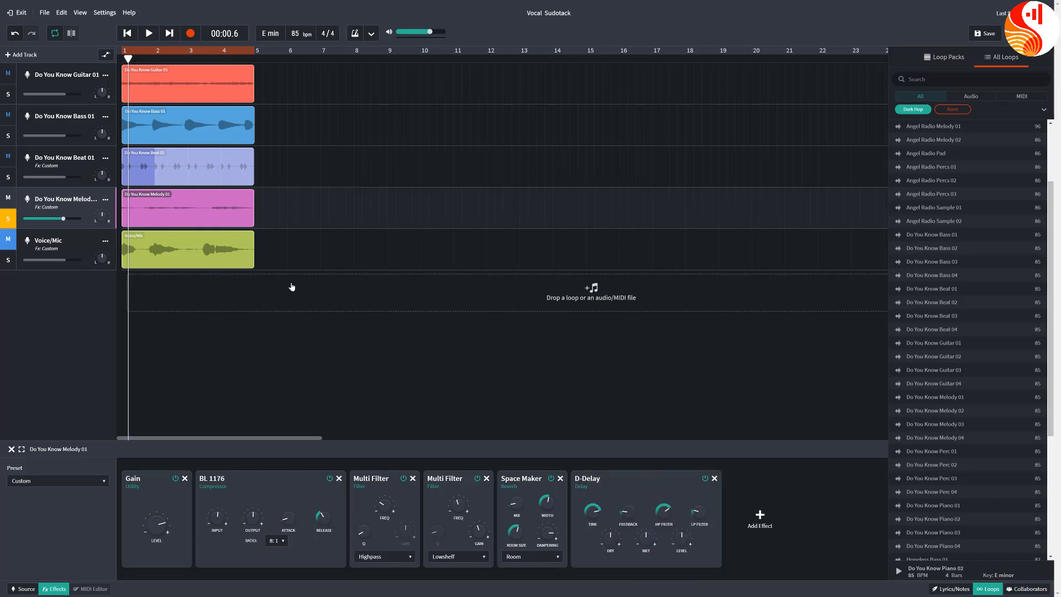
click(150, 34)
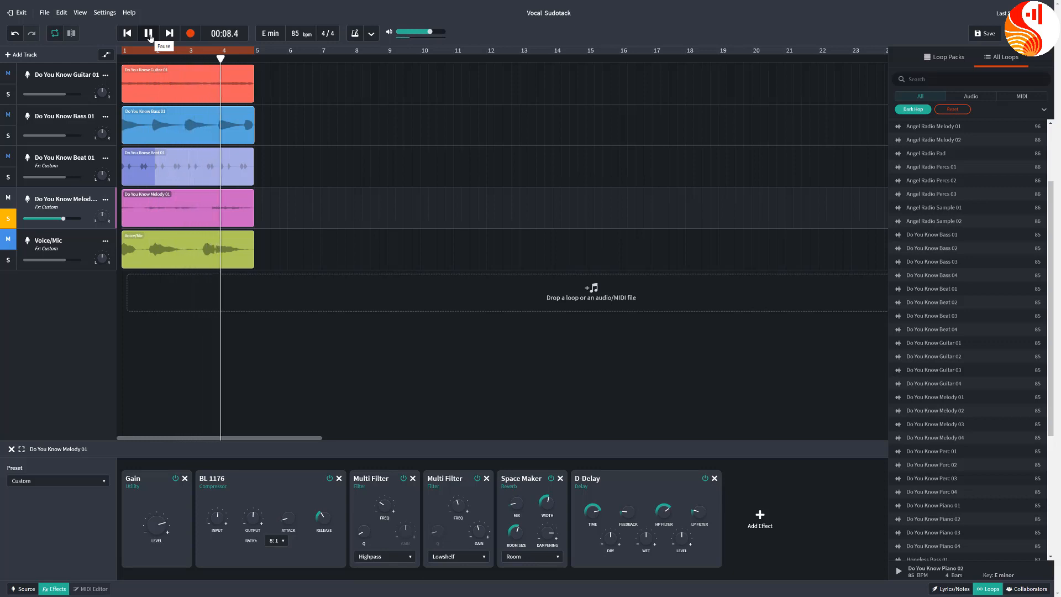
click(148, 34)
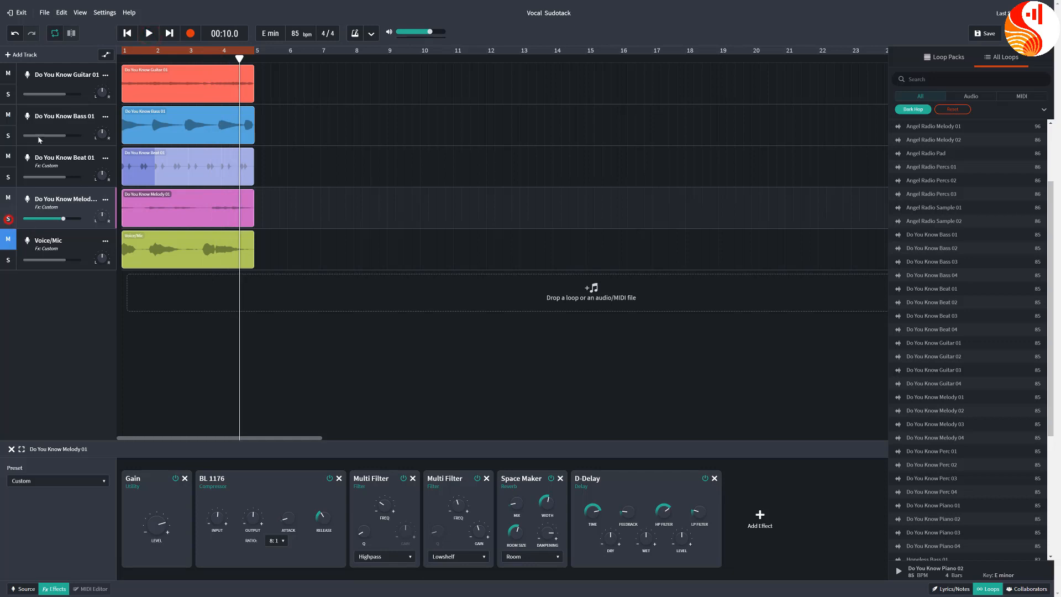
click(147, 34)
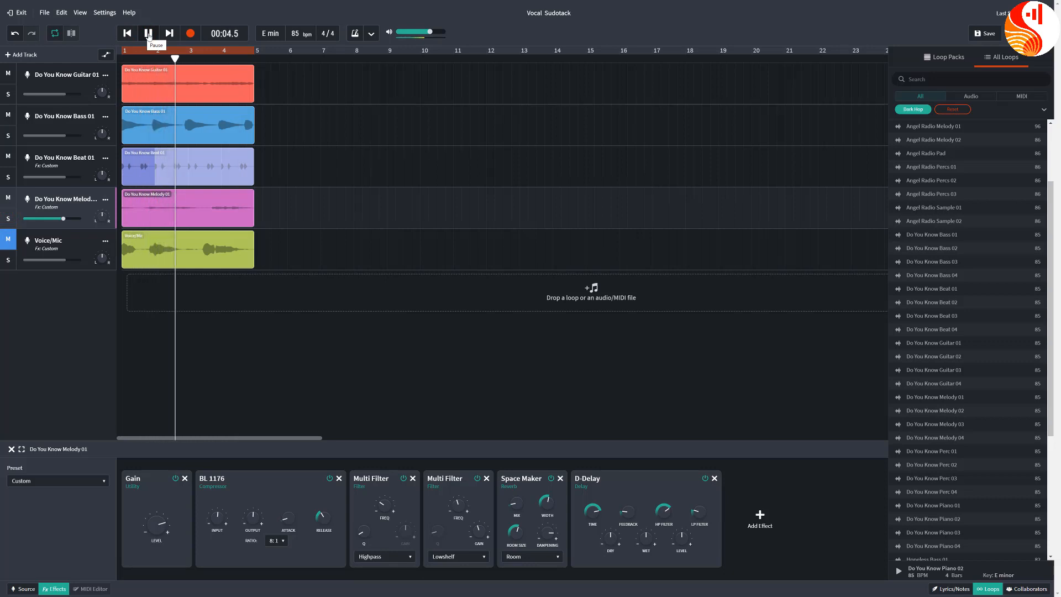
key(space)
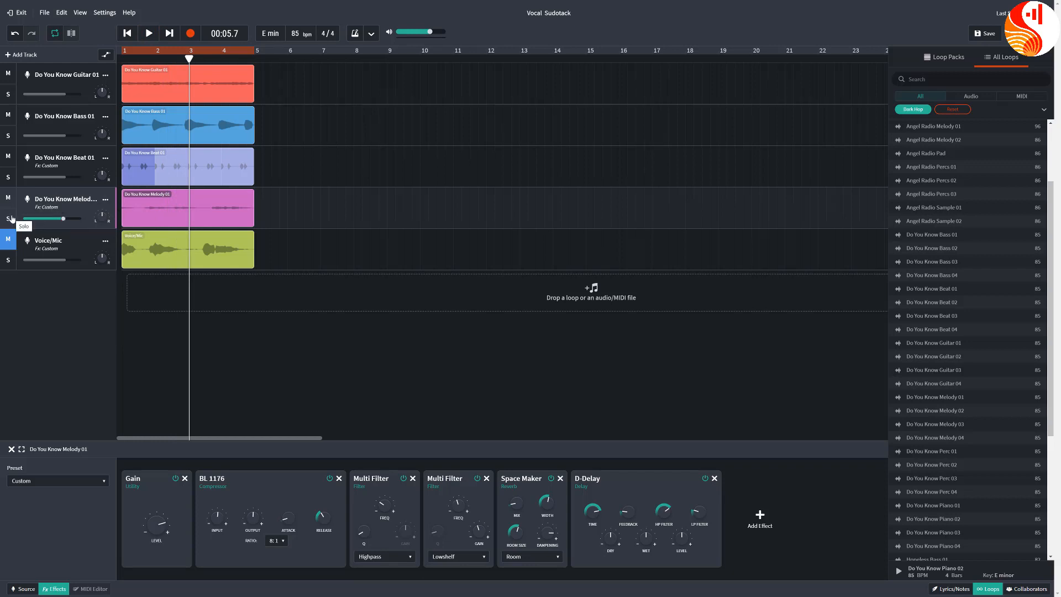
Replace the melody track's D-Delay with a Filter Echo and compare the result soloed and in the mix
click(715, 478)
click(606, 519)
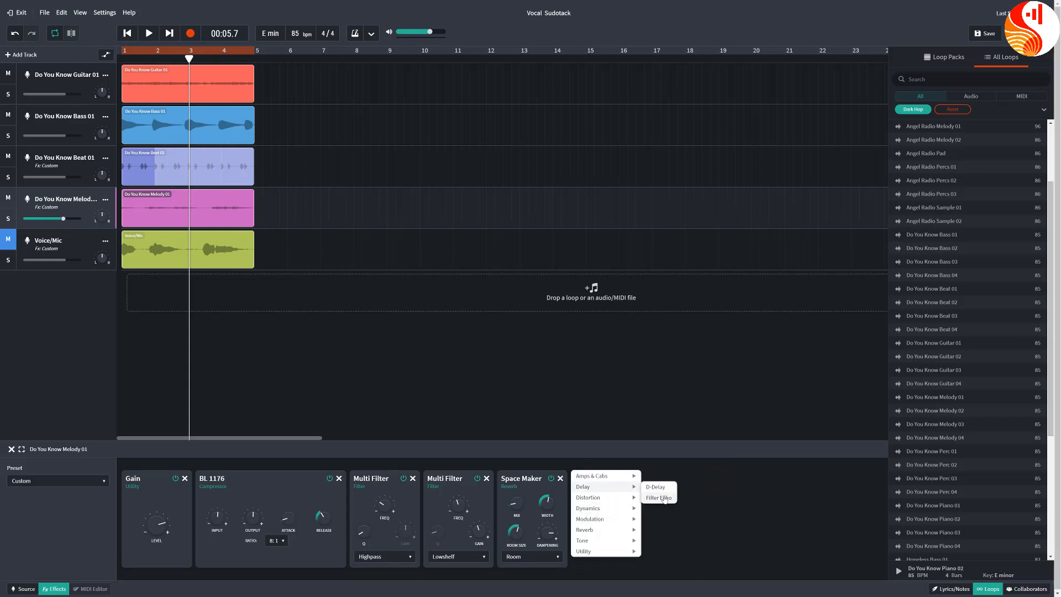
click(665, 499)
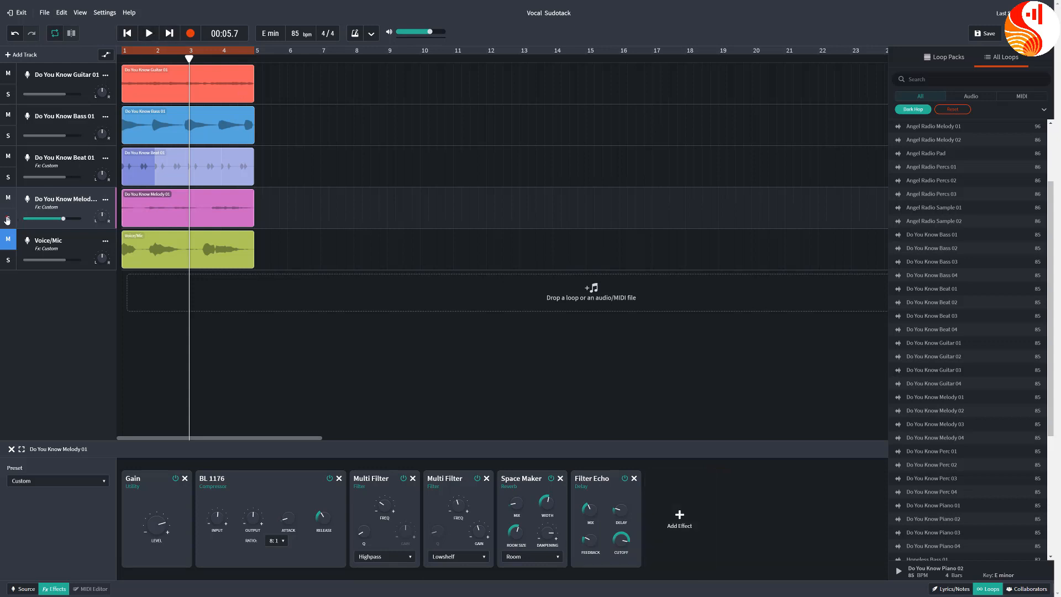
click(147, 34)
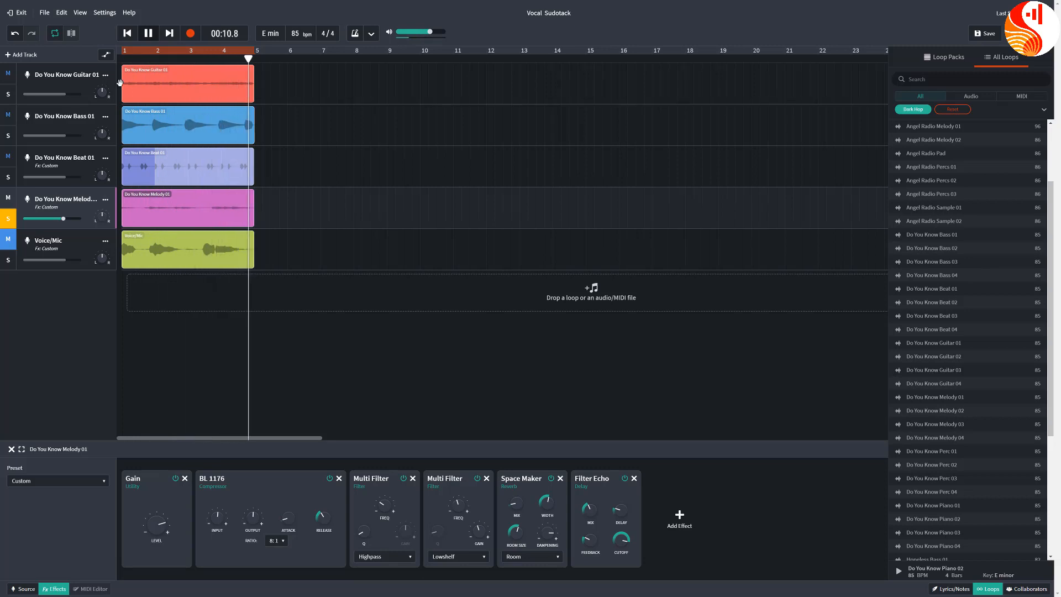
click(8, 220)
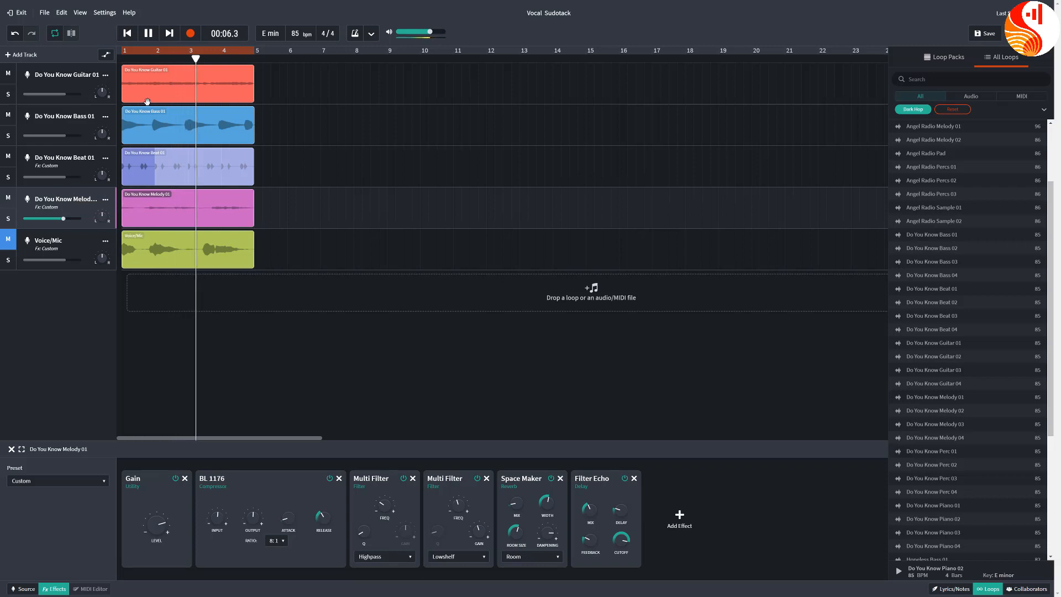
click(149, 33)
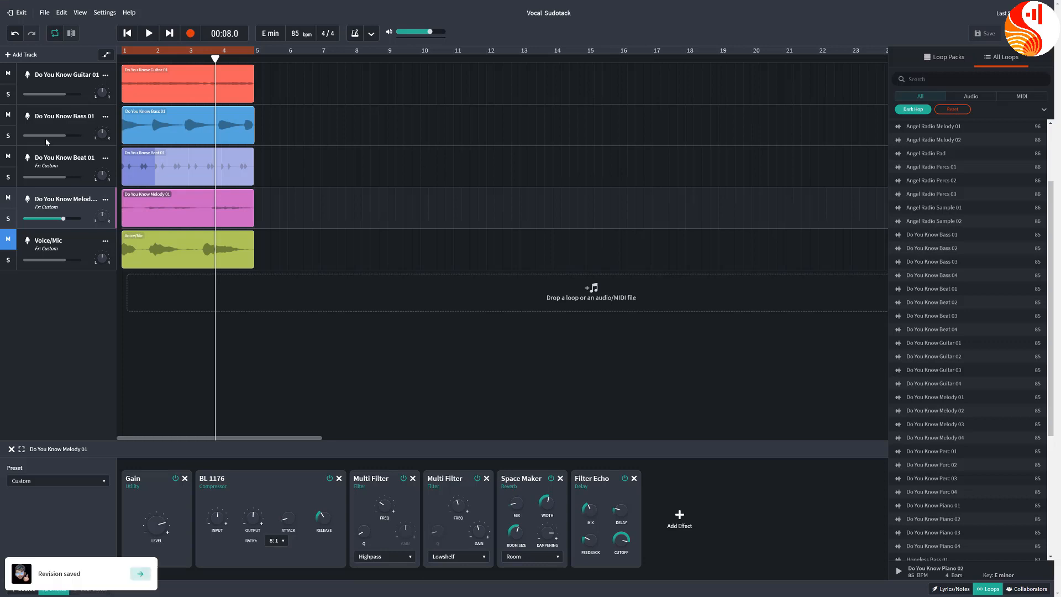
Solo the Do You Know Guitar 01 track, listen to it without effects, and select it for effects editing
click(7, 95)
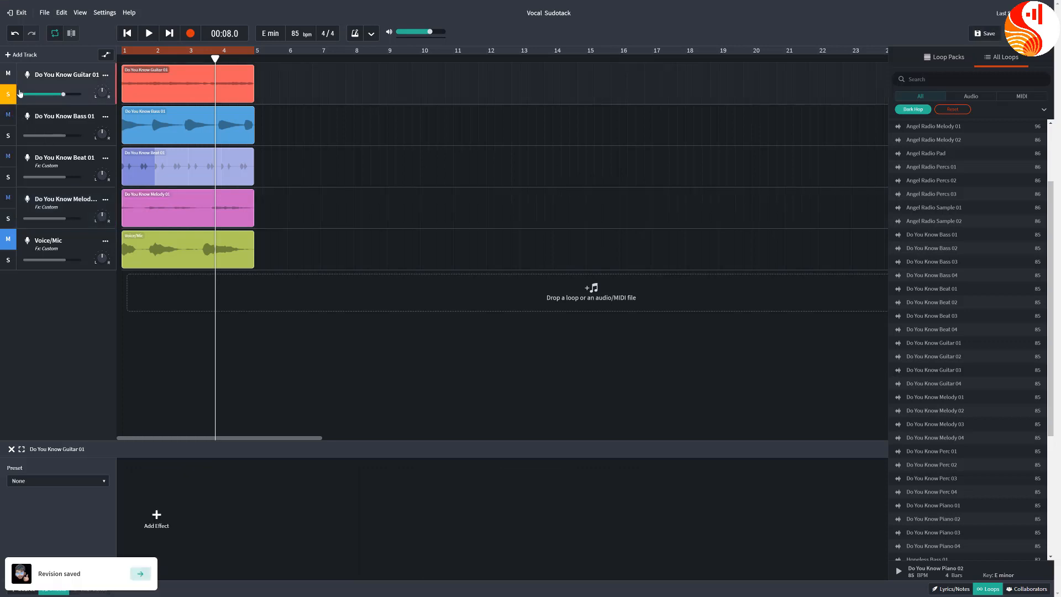
click(128, 35)
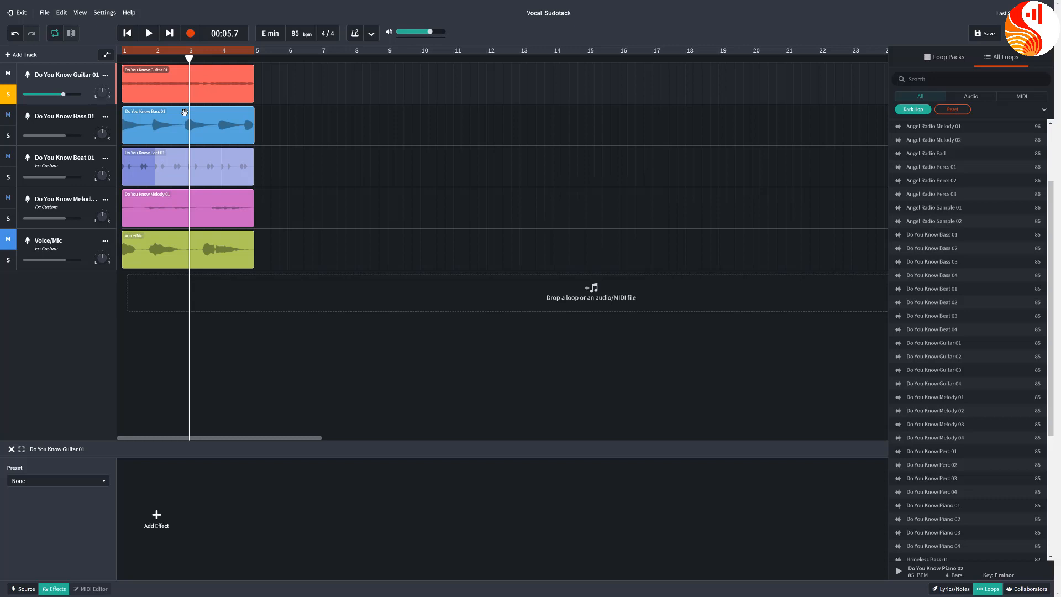
click(184, 112)
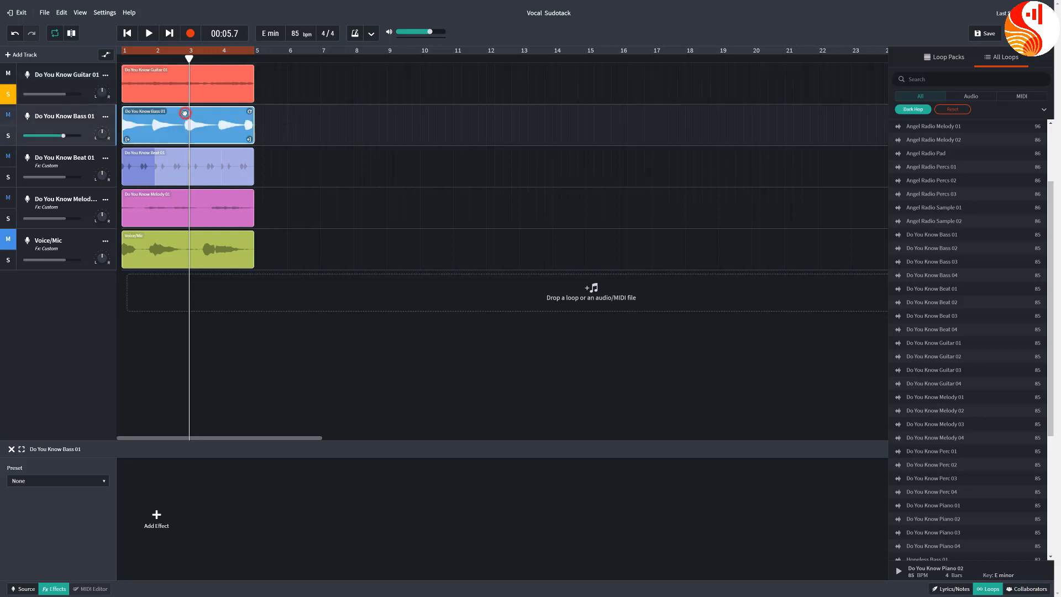
click(147, 33)
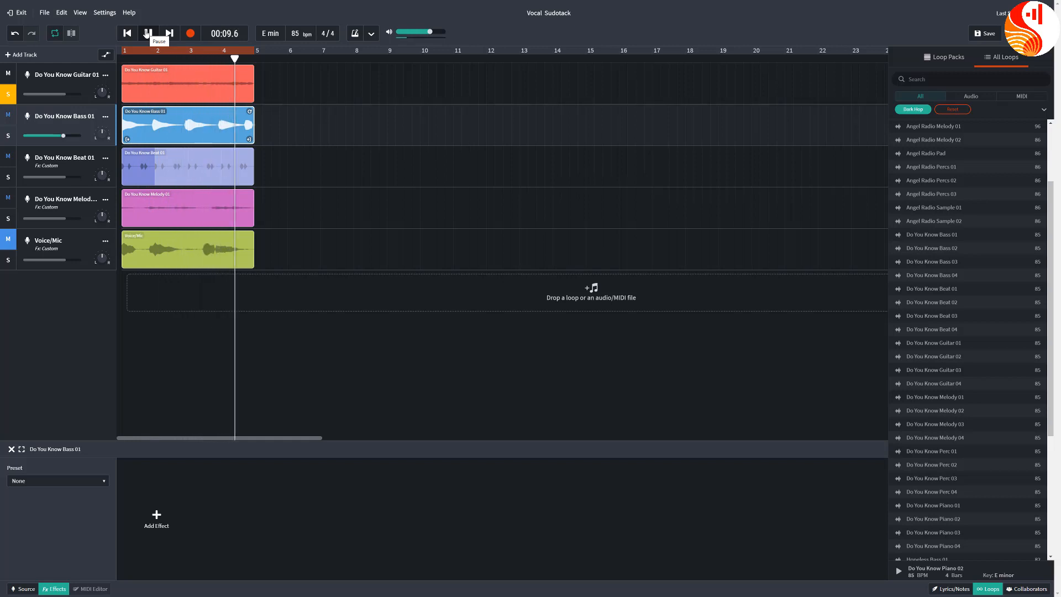
click(147, 33)
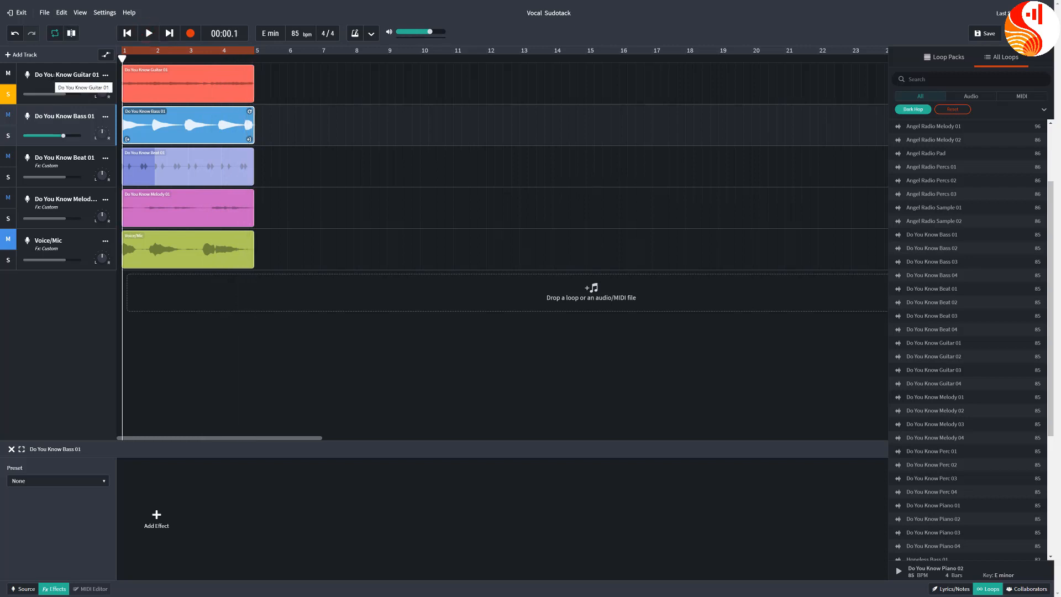
click(59, 76)
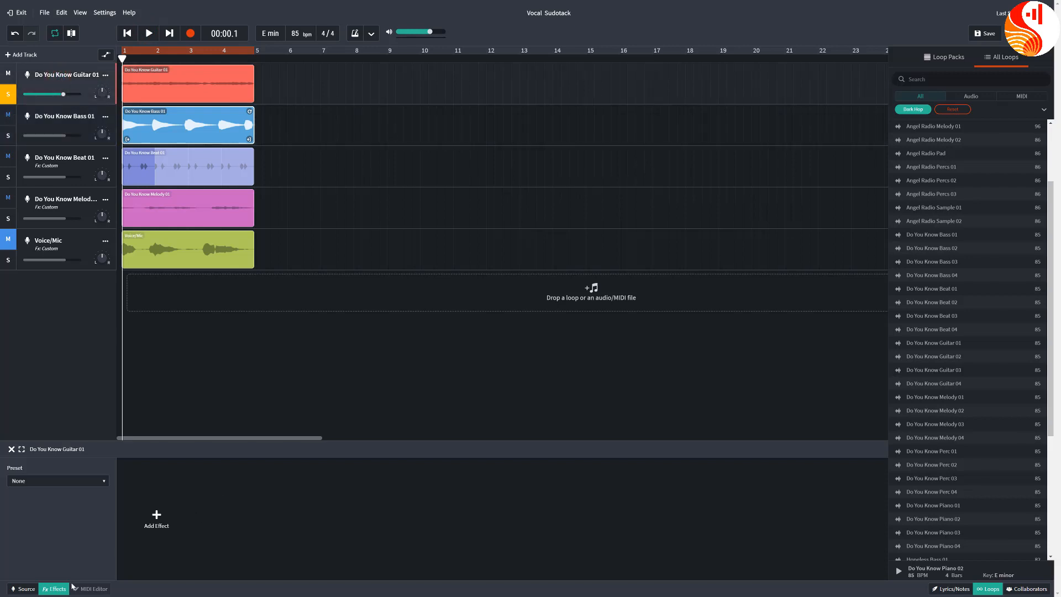
Apply the Warm Plate effects preset to the Do You Know Guitar 01 track and listen to it soloed
click(64, 481)
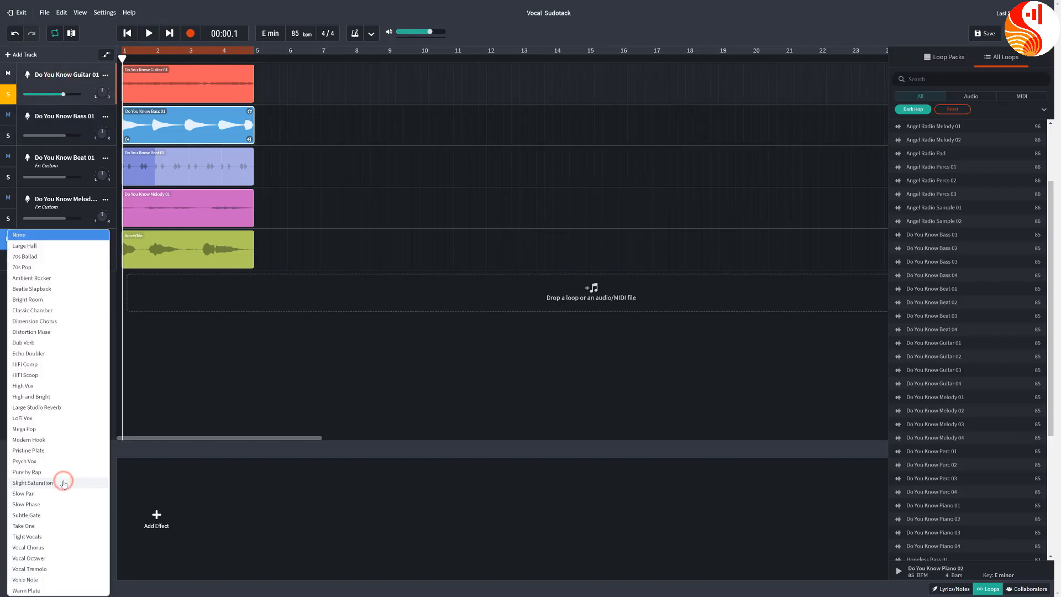
click(64, 480)
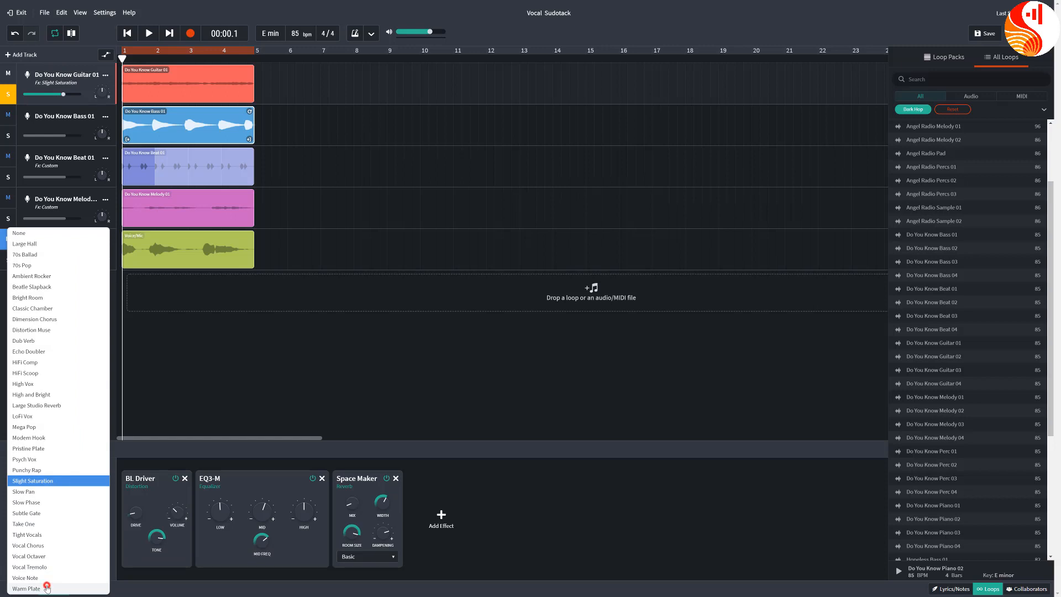
click(47, 588)
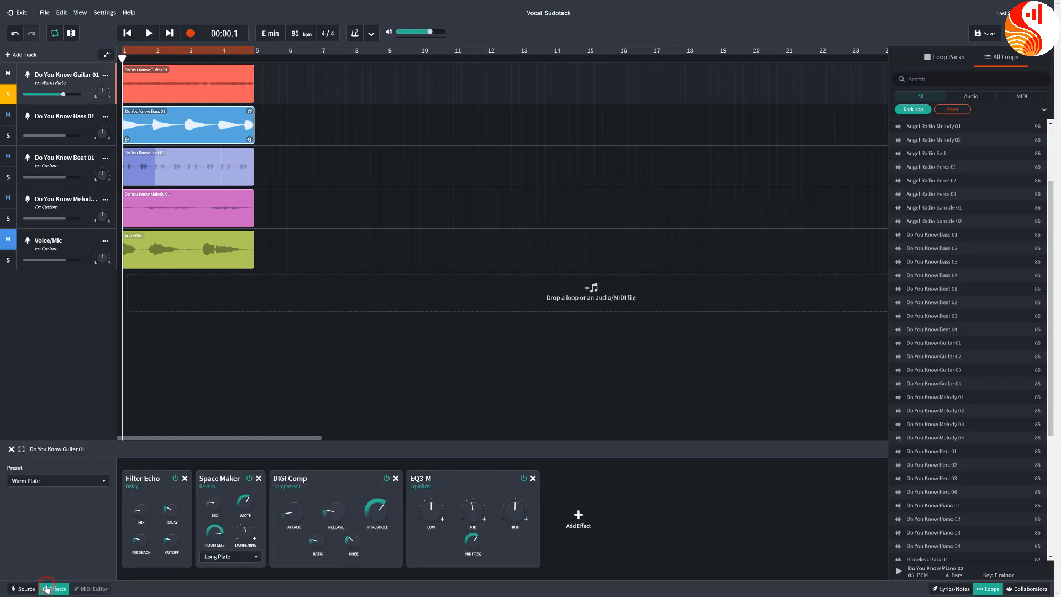
click(148, 33)
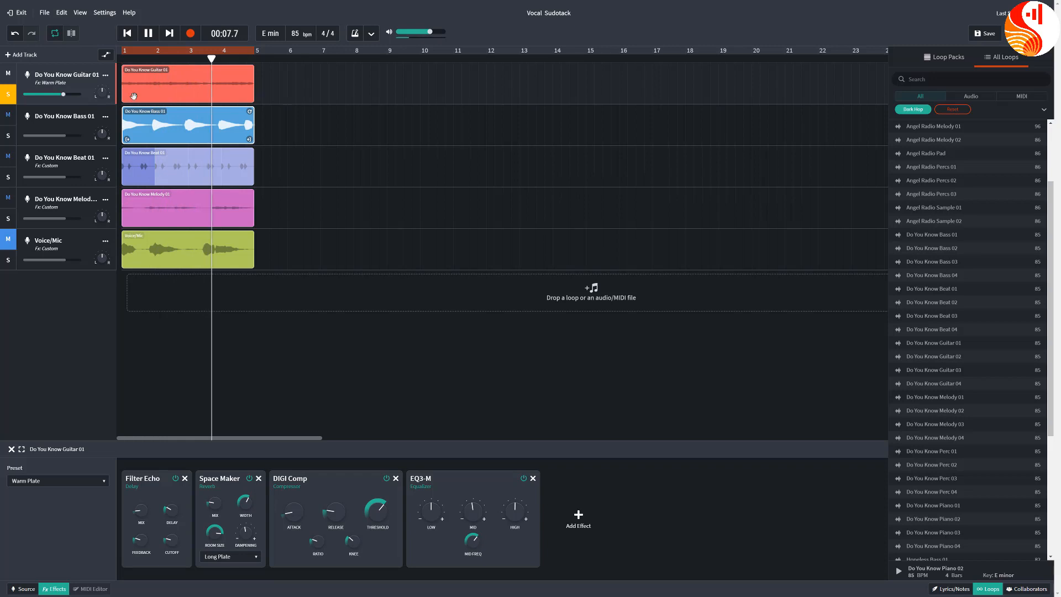
click(148, 33)
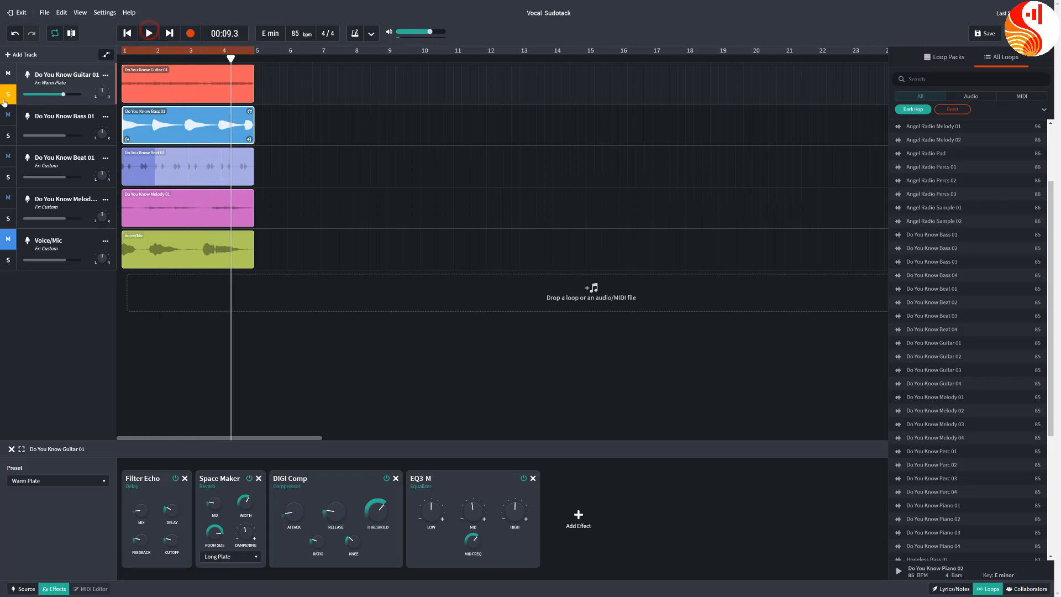
Unsolo the guitar track and play the mix from the start to hear its effects with the other loops
click(127, 34)
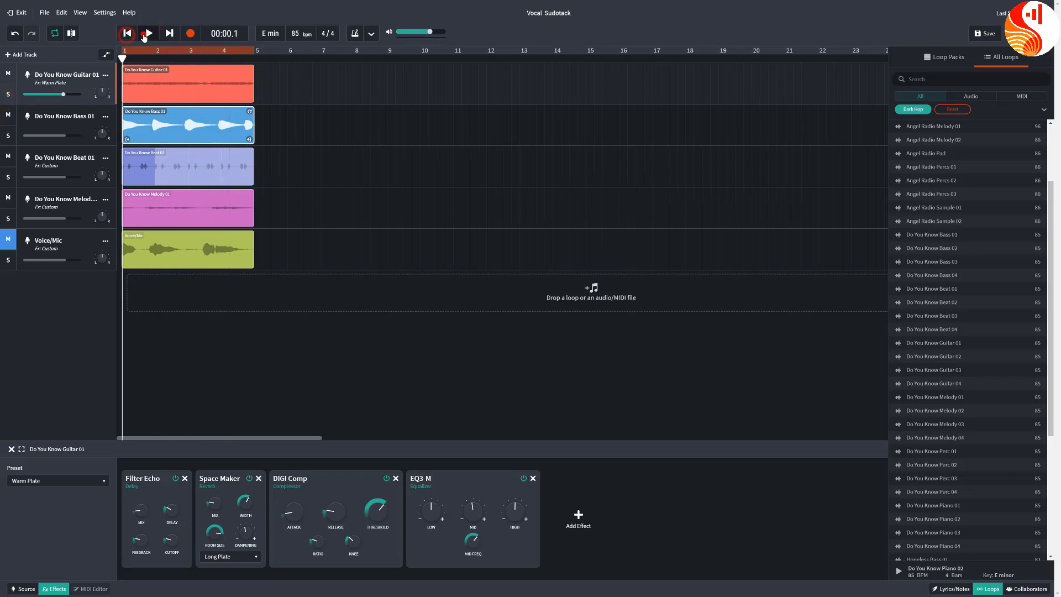
click(144, 37)
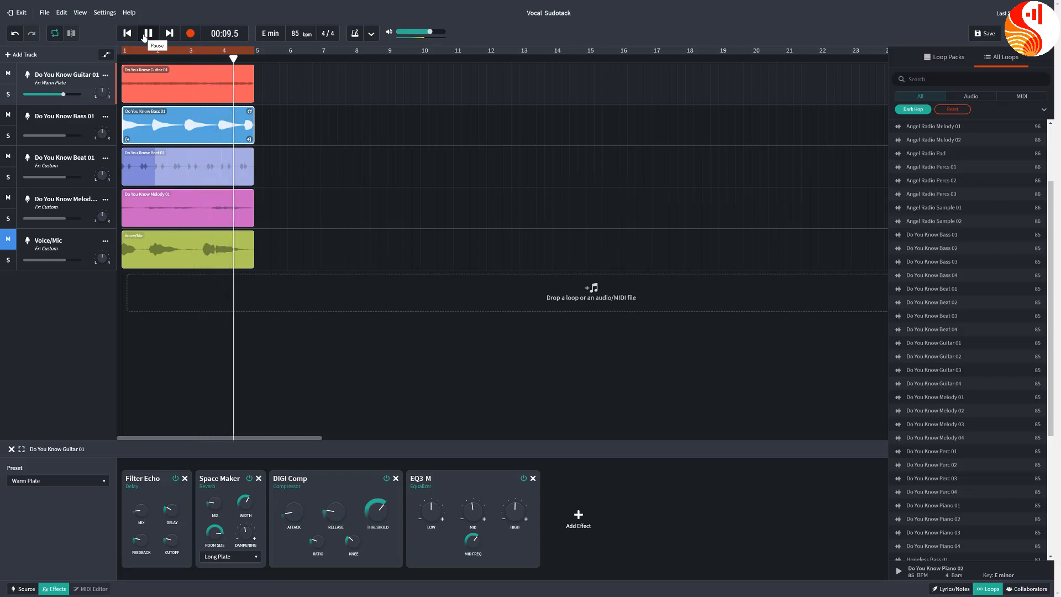
click(146, 34)
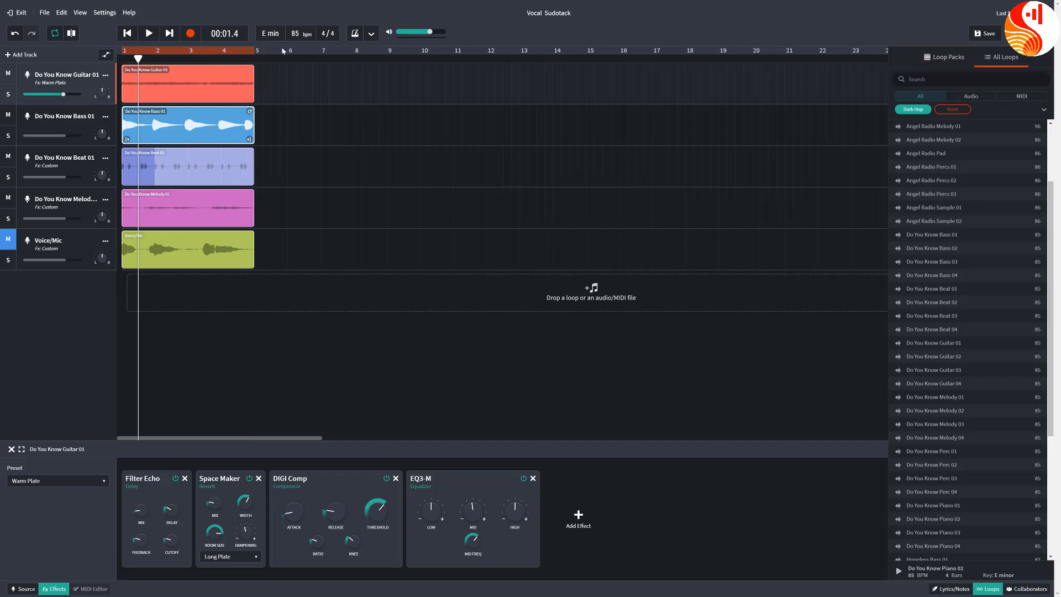